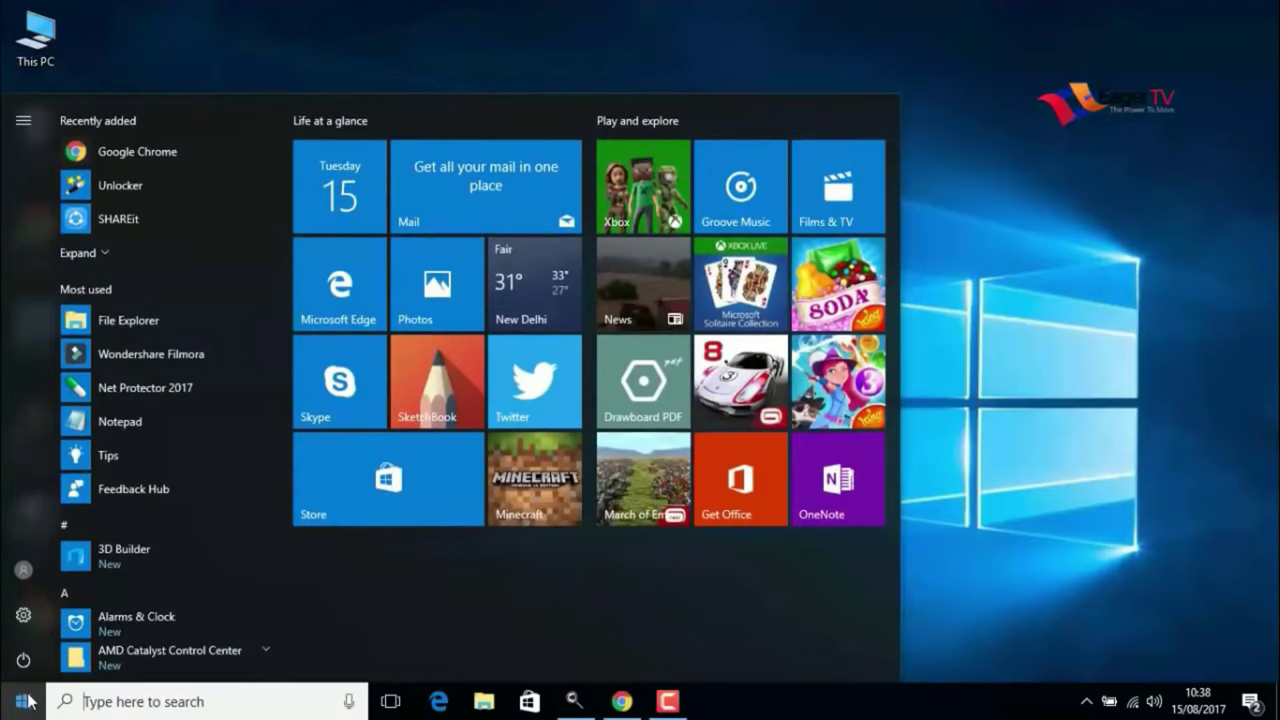
Step: Set the computer's power plan to High performance in Power Options, and close the window
{"action": "type", "text": "power"}
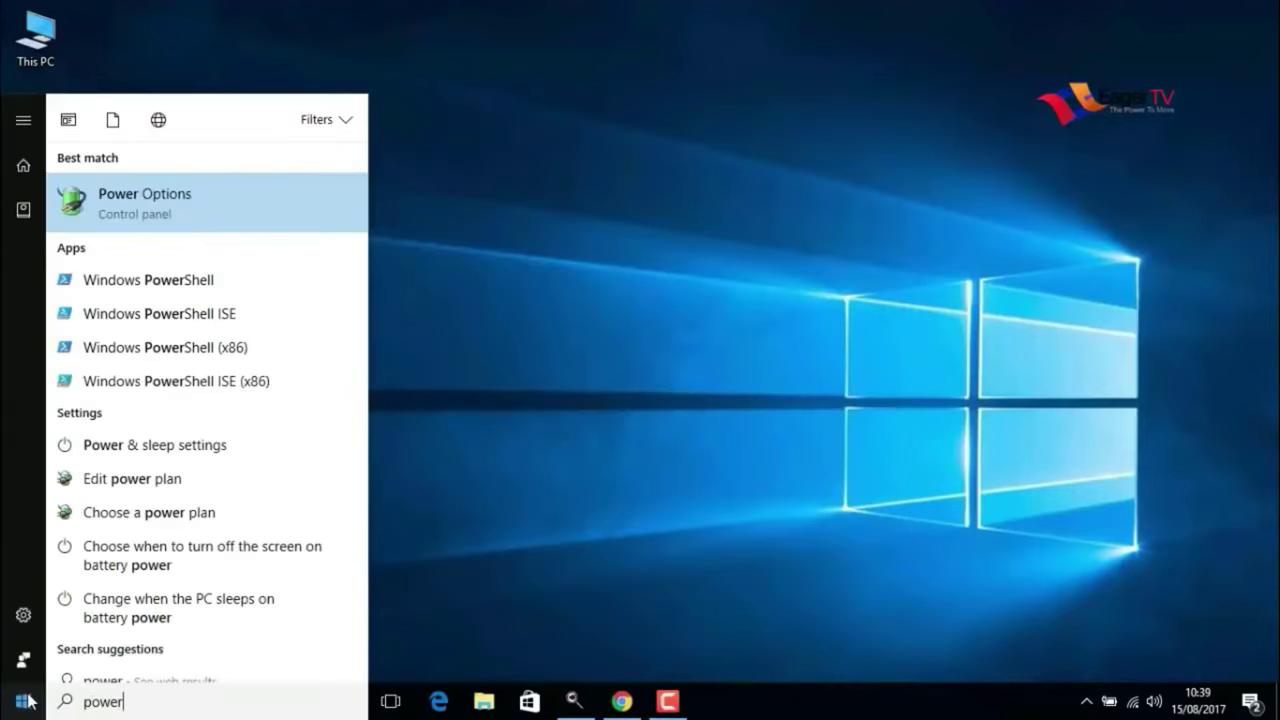
{"action": "left_click", "coordinate": [144, 212]}
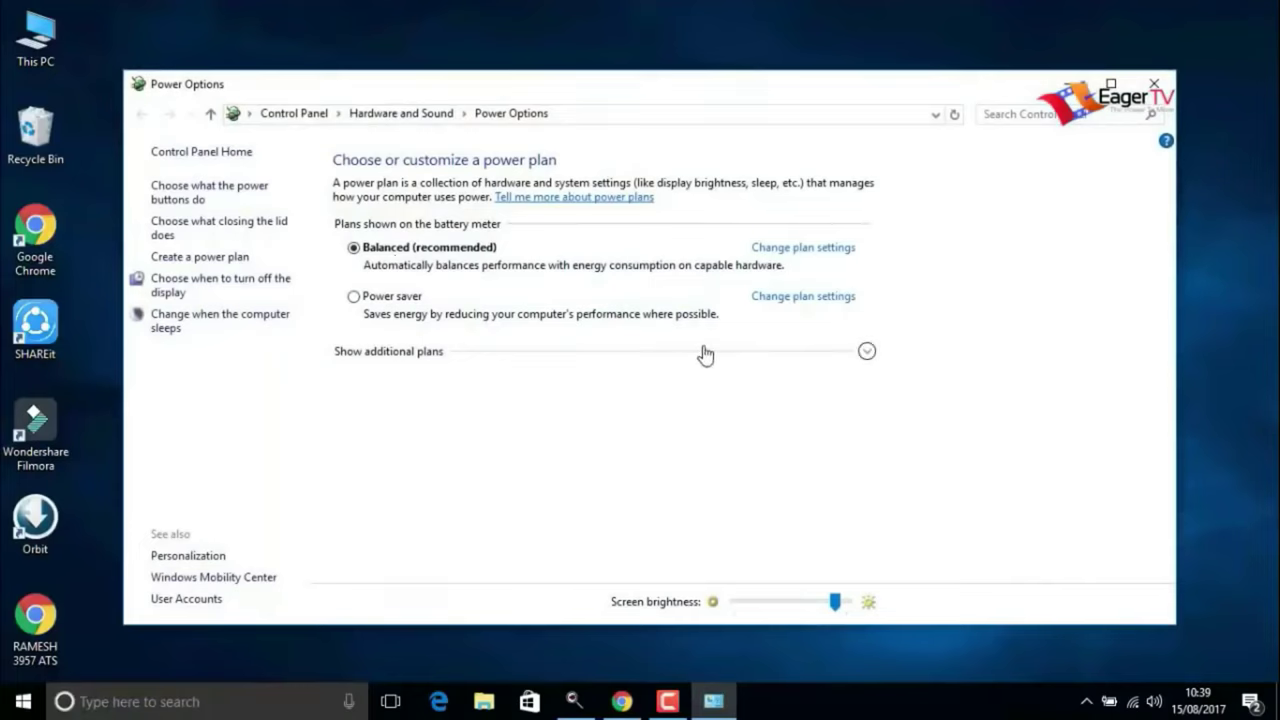
{"action": "left_click", "coordinate": [866, 351]}
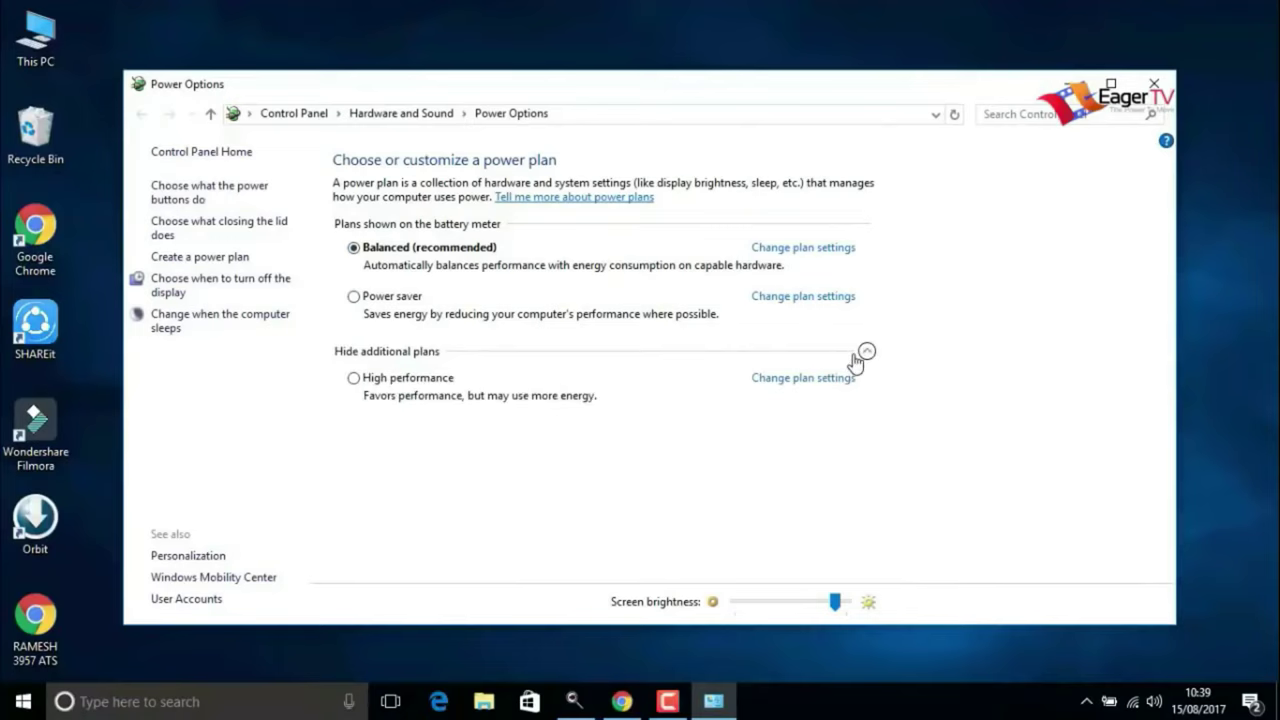
{"action": "left_click", "coordinate": [353, 380]}
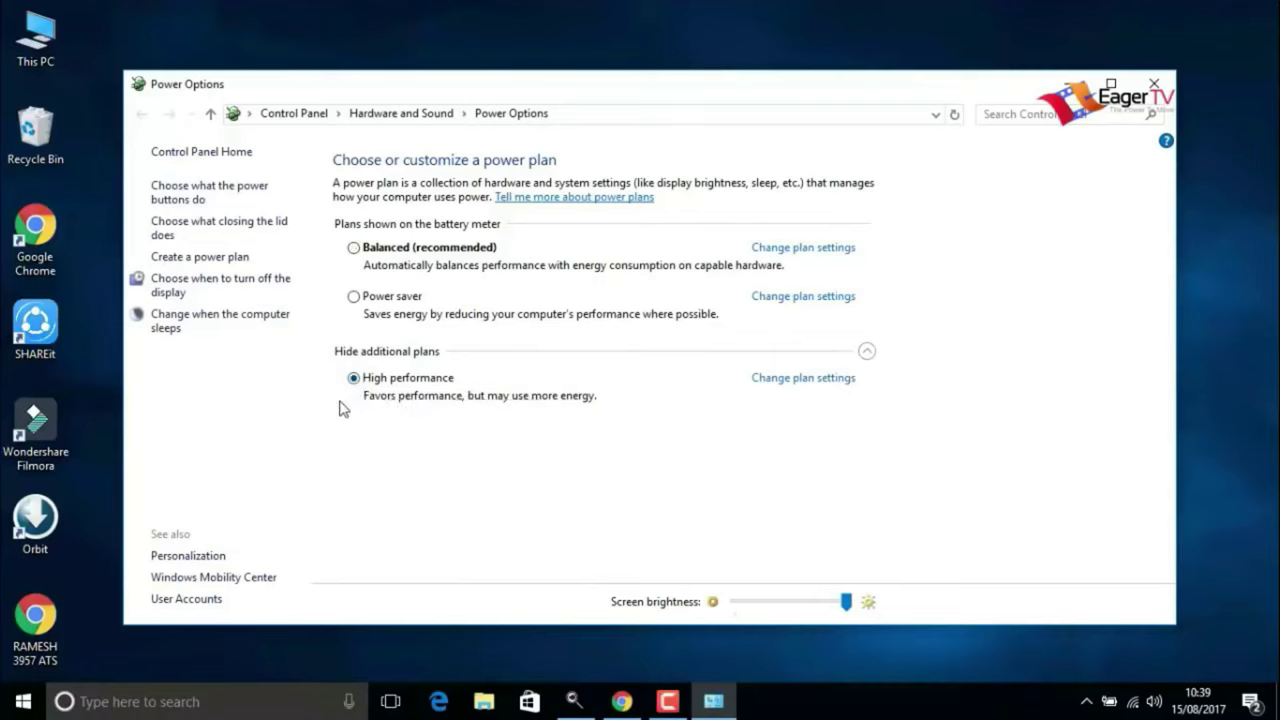
{"action": "left_click", "coordinate": [1155, 85]}
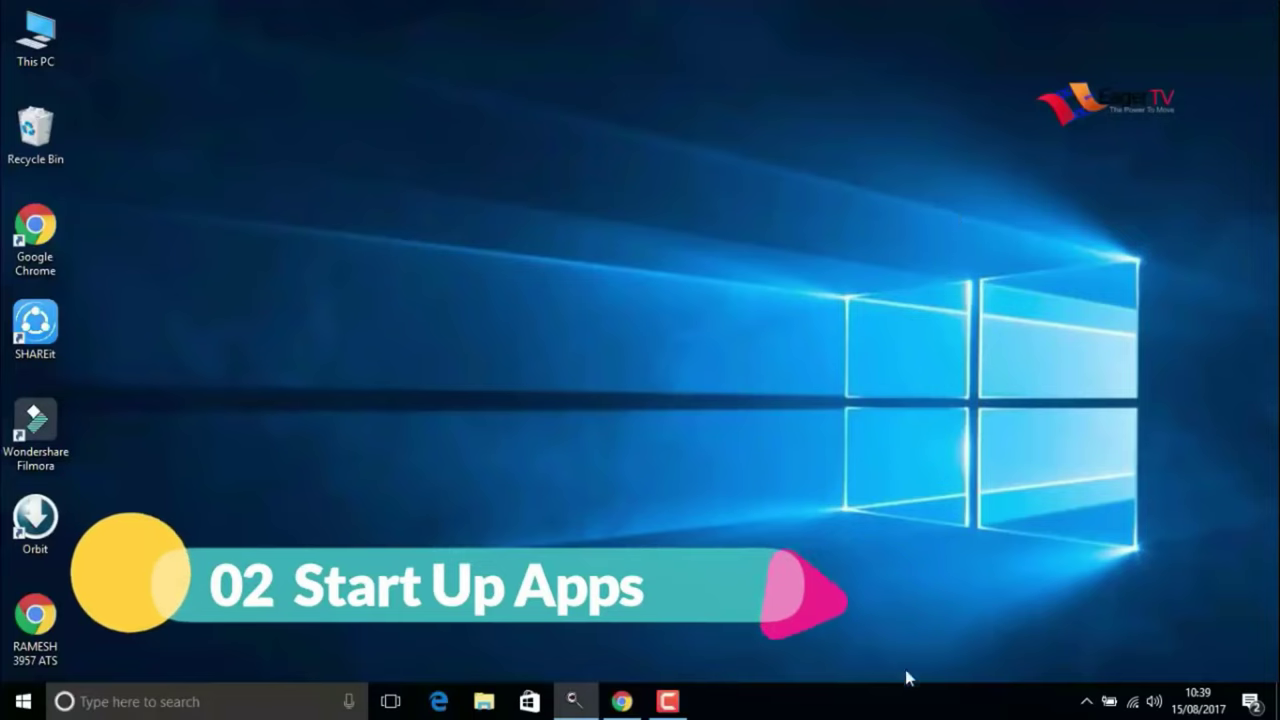
Step: Disable Orbit Downloader from launching at startup in Task Manager
{"action": "right_click", "coordinate": [893, 708]}
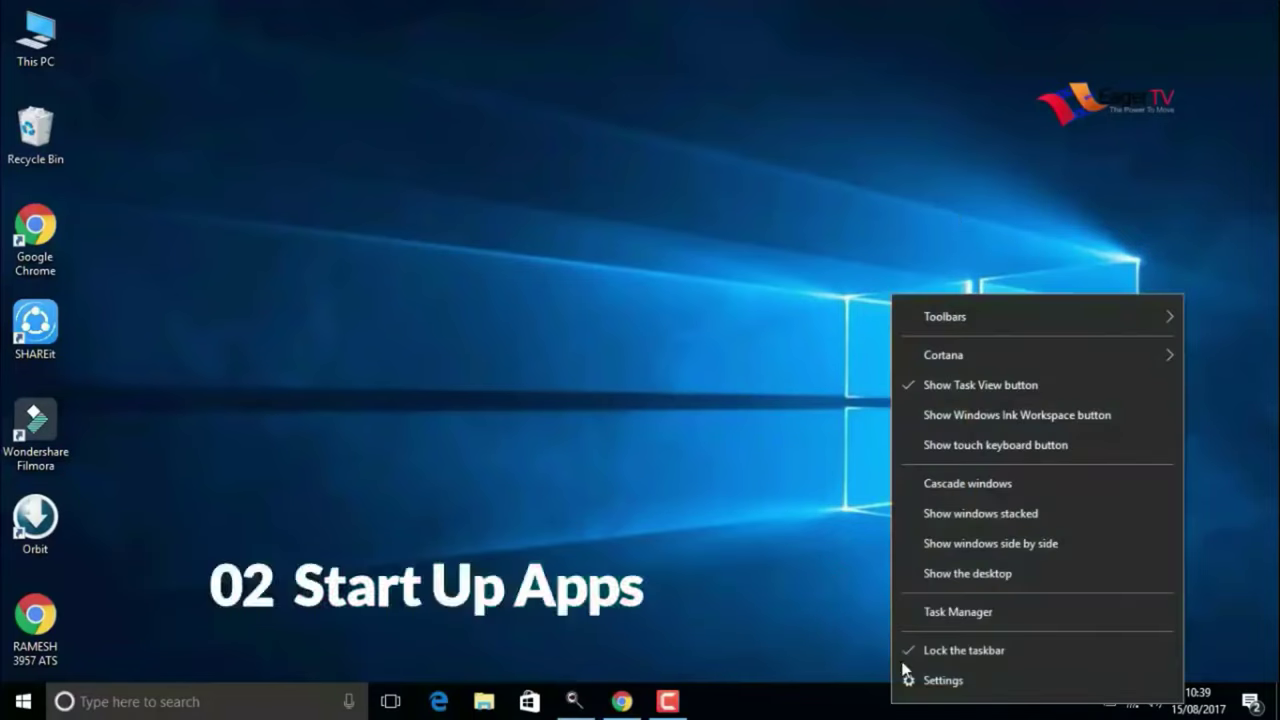
{"action": "left_click", "coordinate": [926, 618]}
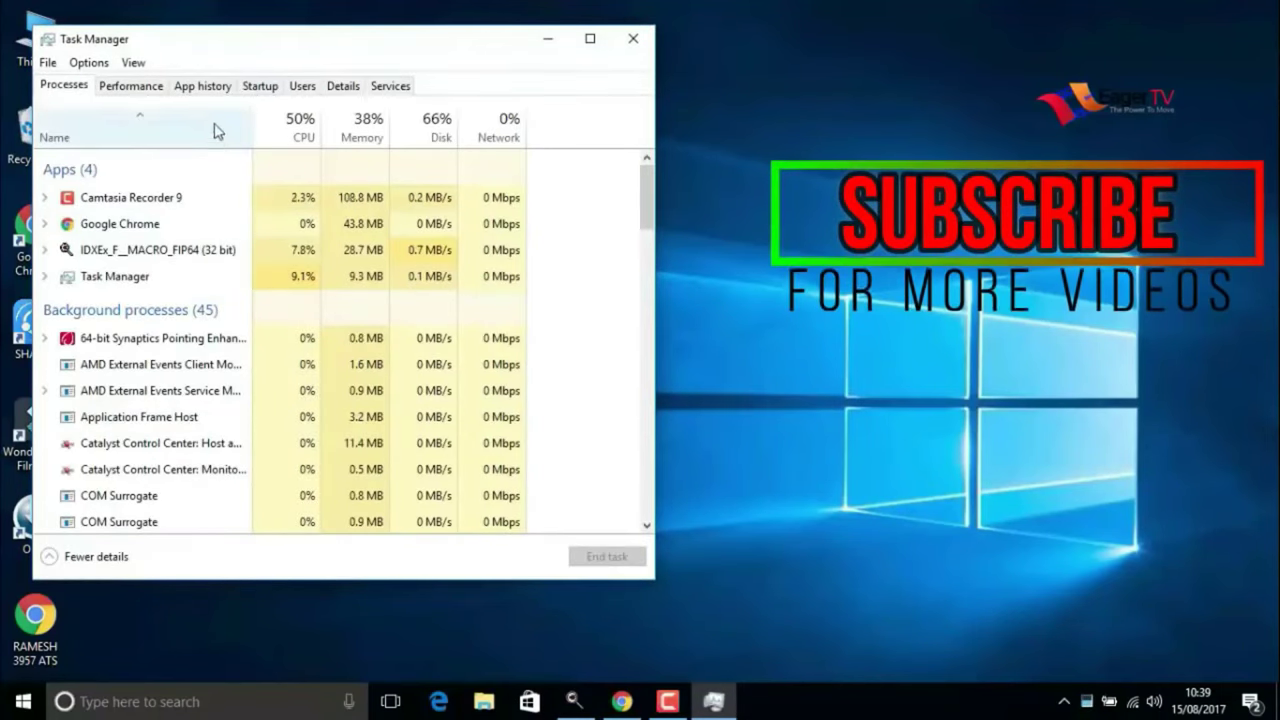
{"action": "left_click", "coordinate": [258, 86]}
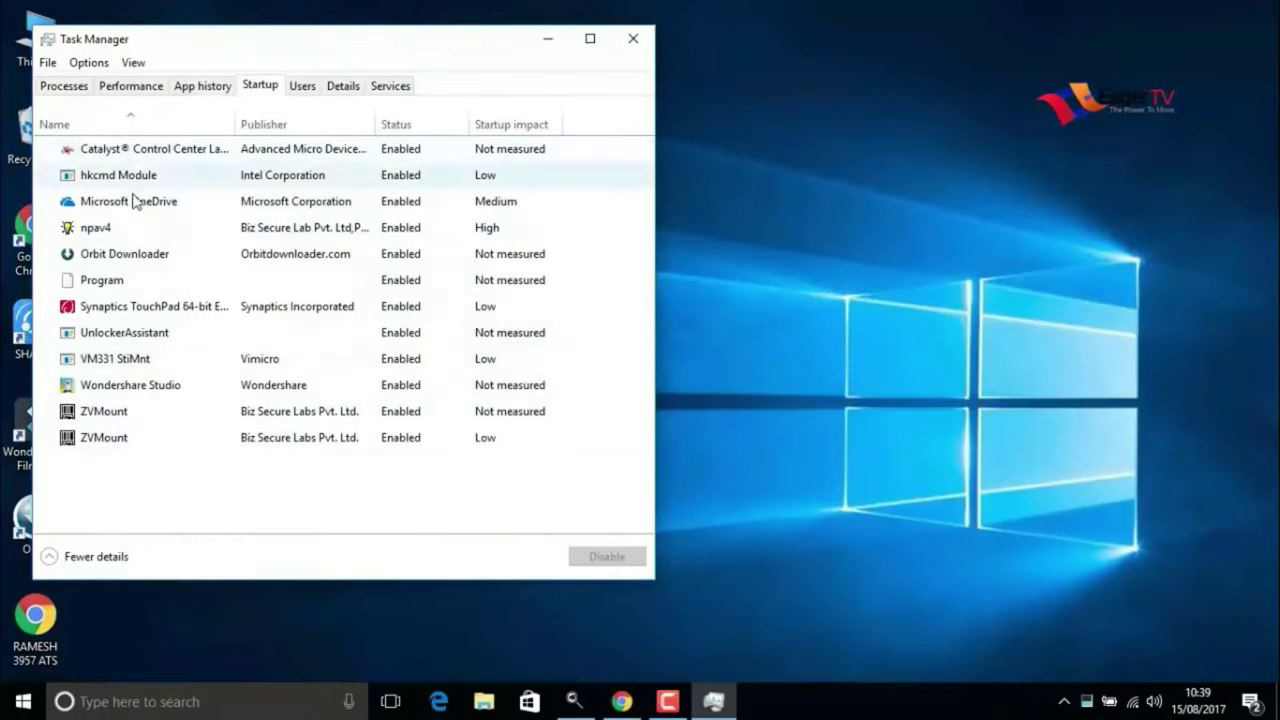
{"action": "left_click", "coordinate": [142, 262]}
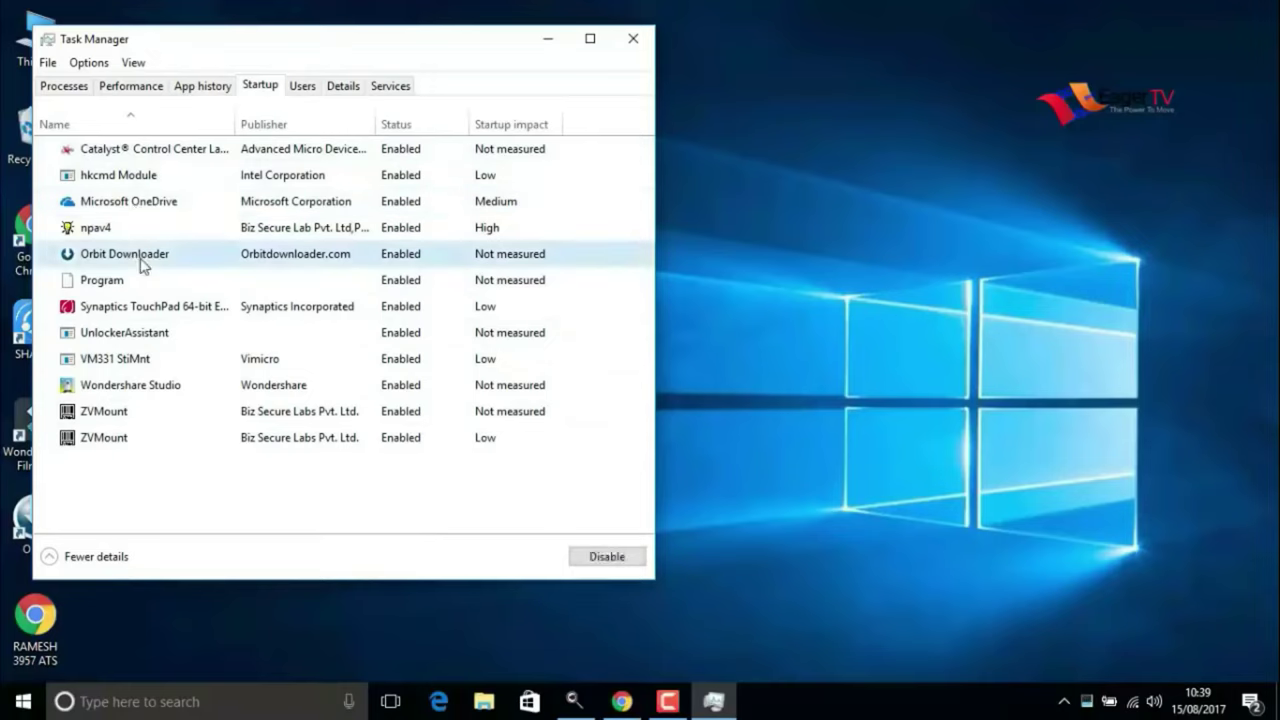
{"action": "left_click", "coordinate": [614, 566]}
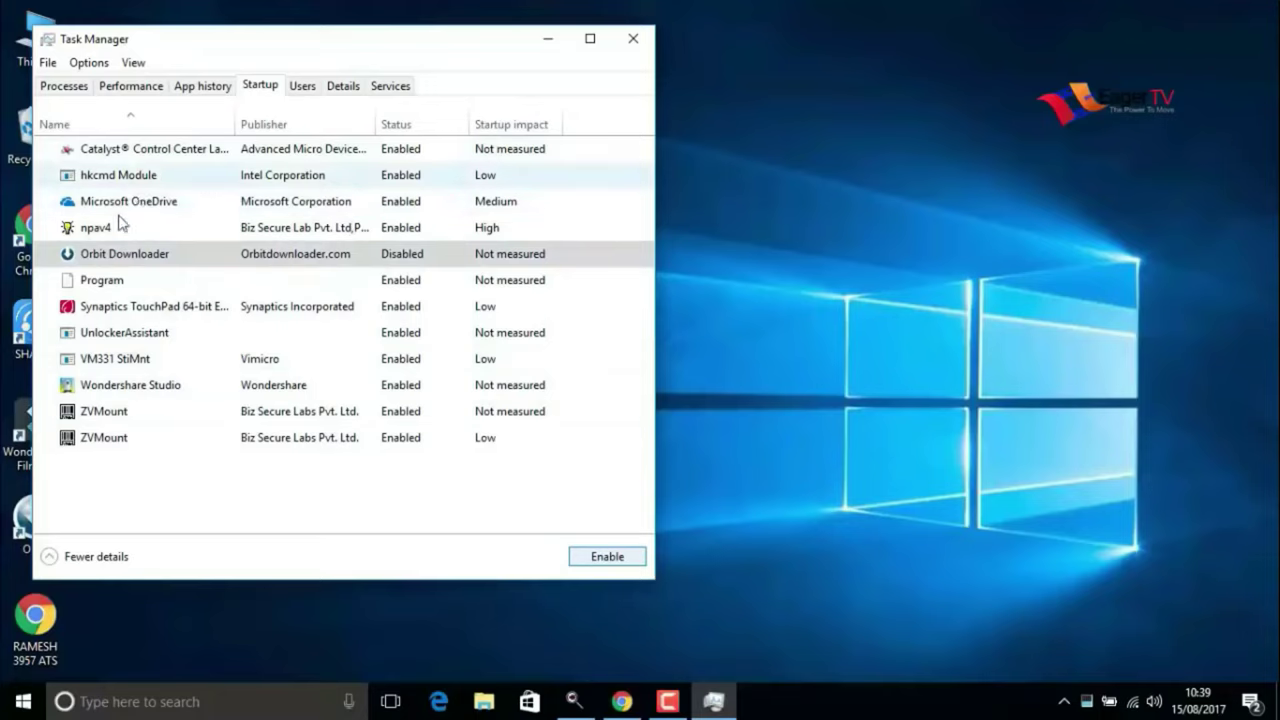
Step: Disable the Wondershare Studio startup entry and close Task Manager
{"action": "left_click", "coordinate": [124, 442]}
{"action": "left_click", "coordinate": [133, 412]}
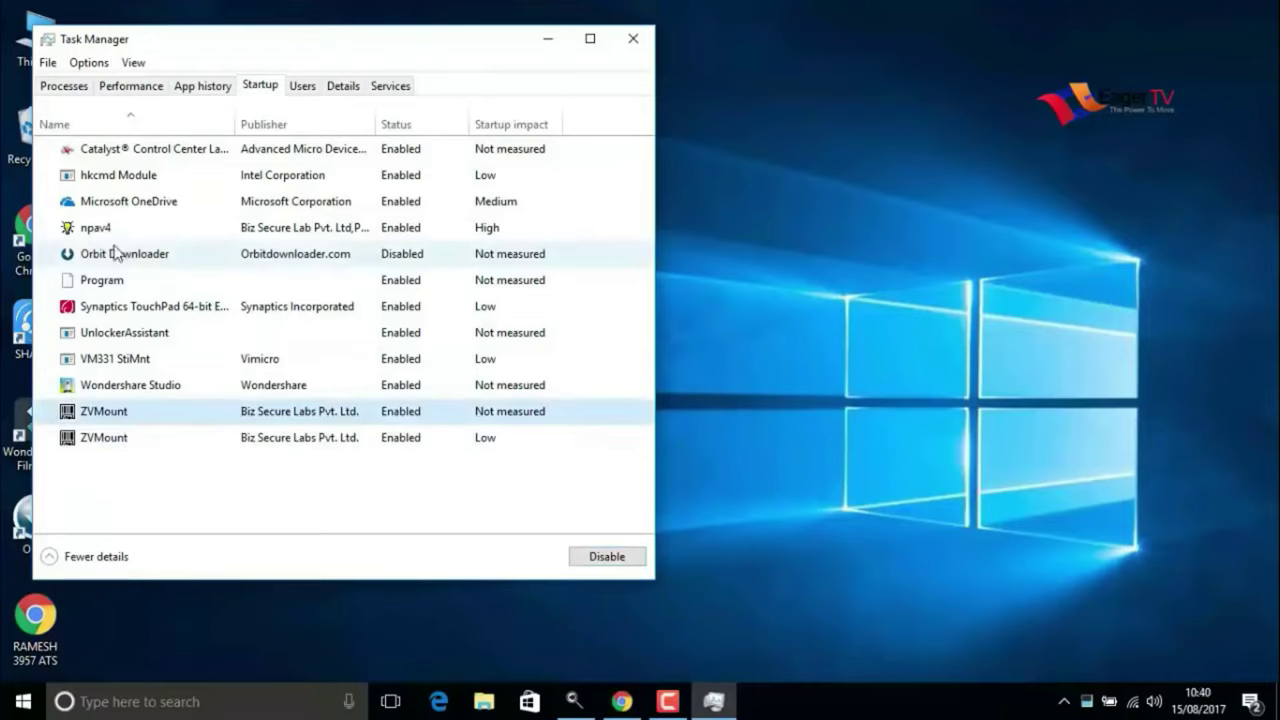
{"action": "left_click", "coordinate": [100, 203]}
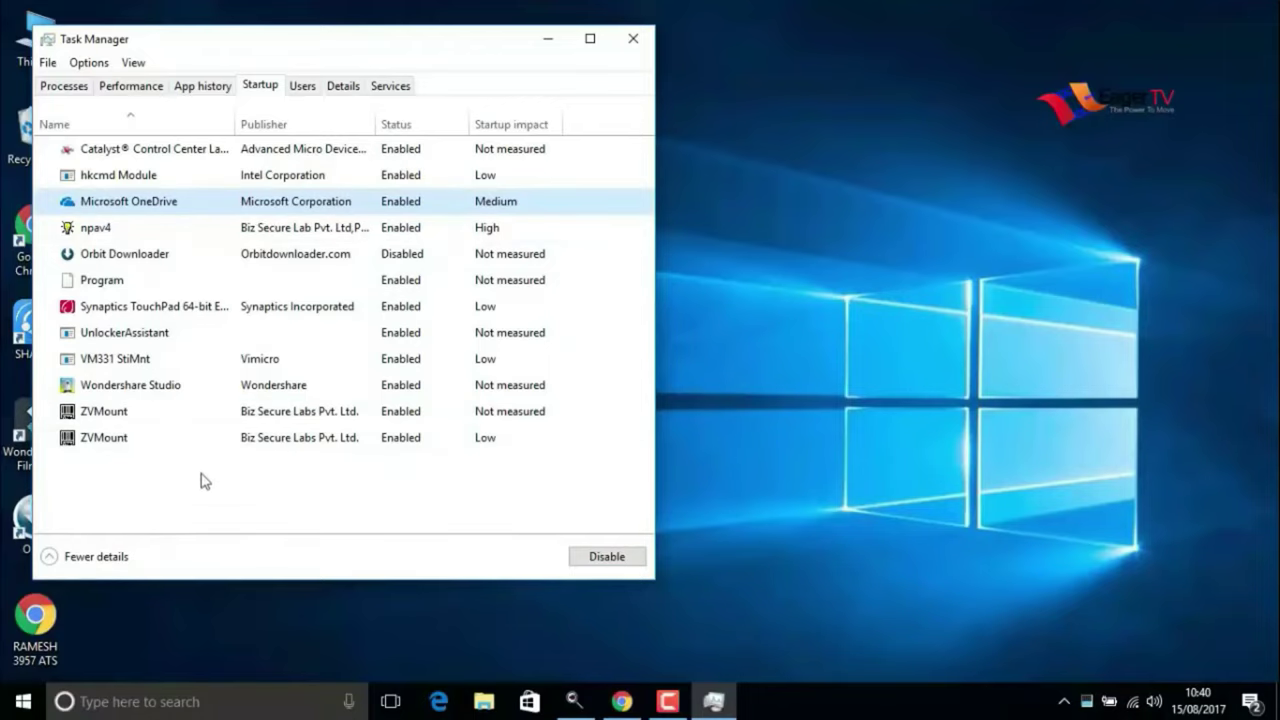
{"action": "left_click", "coordinate": [275, 392]}
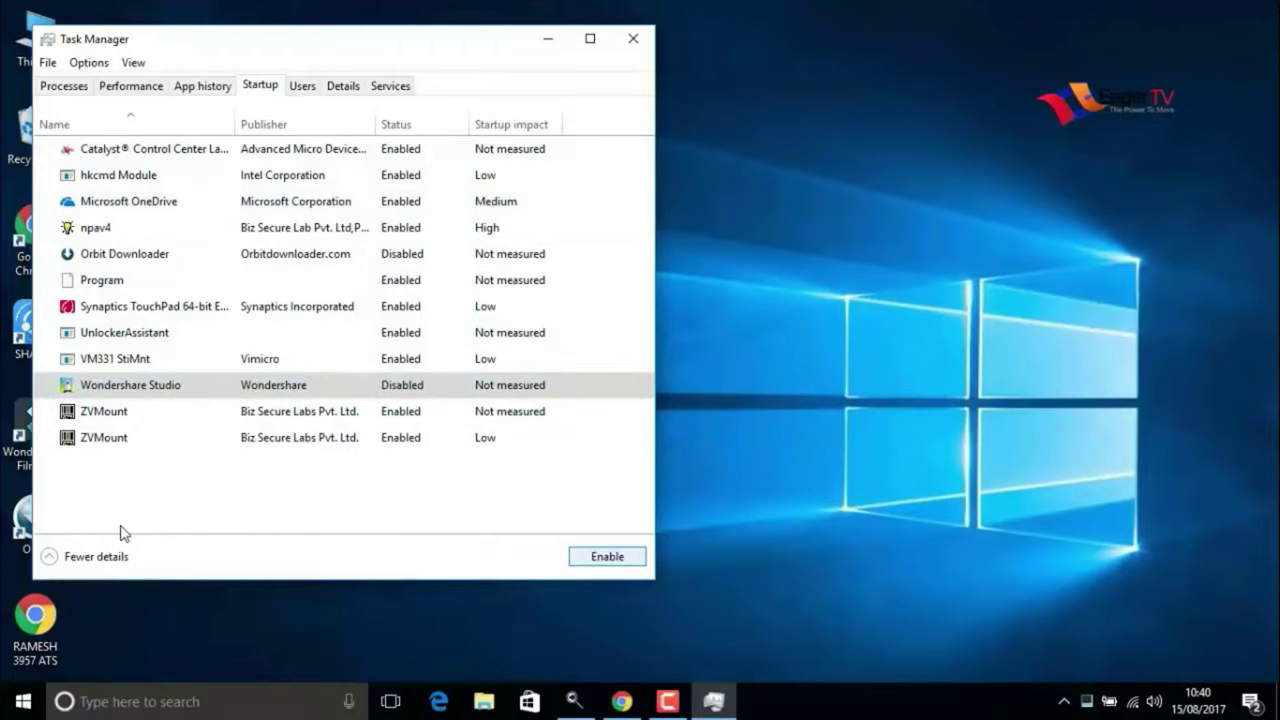
{"action": "left_click", "coordinate": [633, 38]}
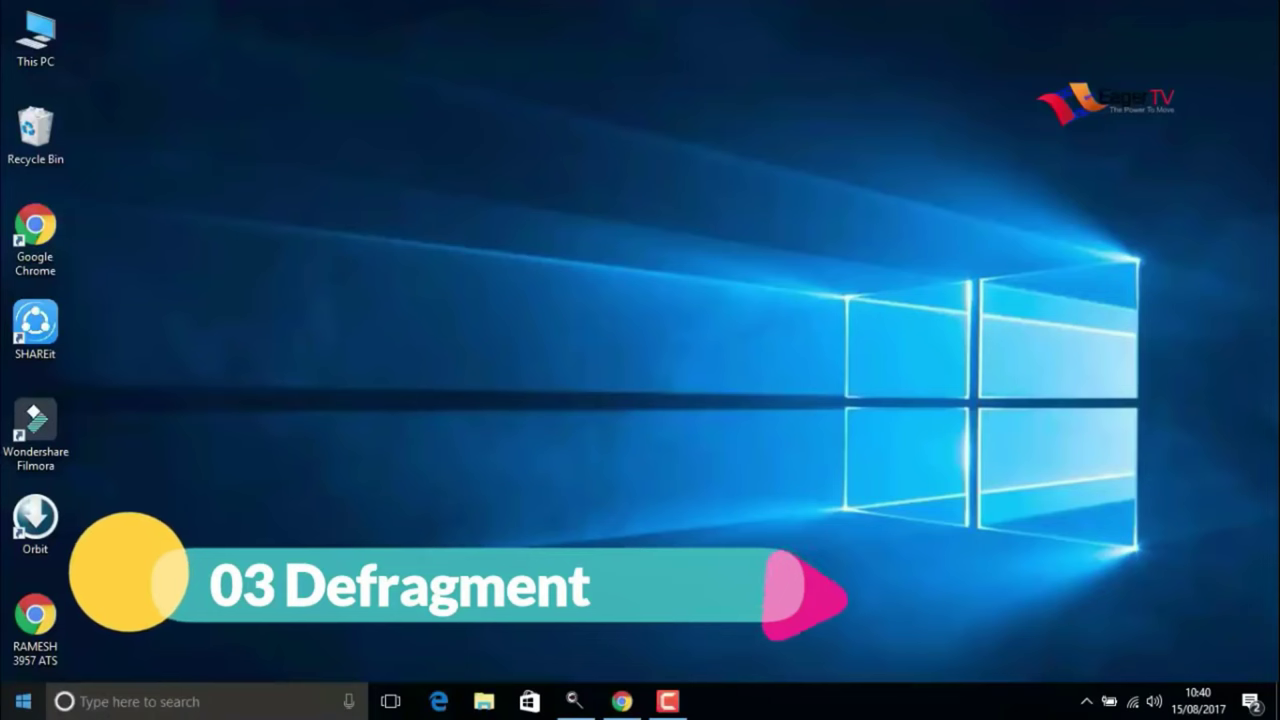
Step: Start optimizing drive C: with Defragment and Optimize Drives, and close the tool
{"action": "key", "text": "super"}
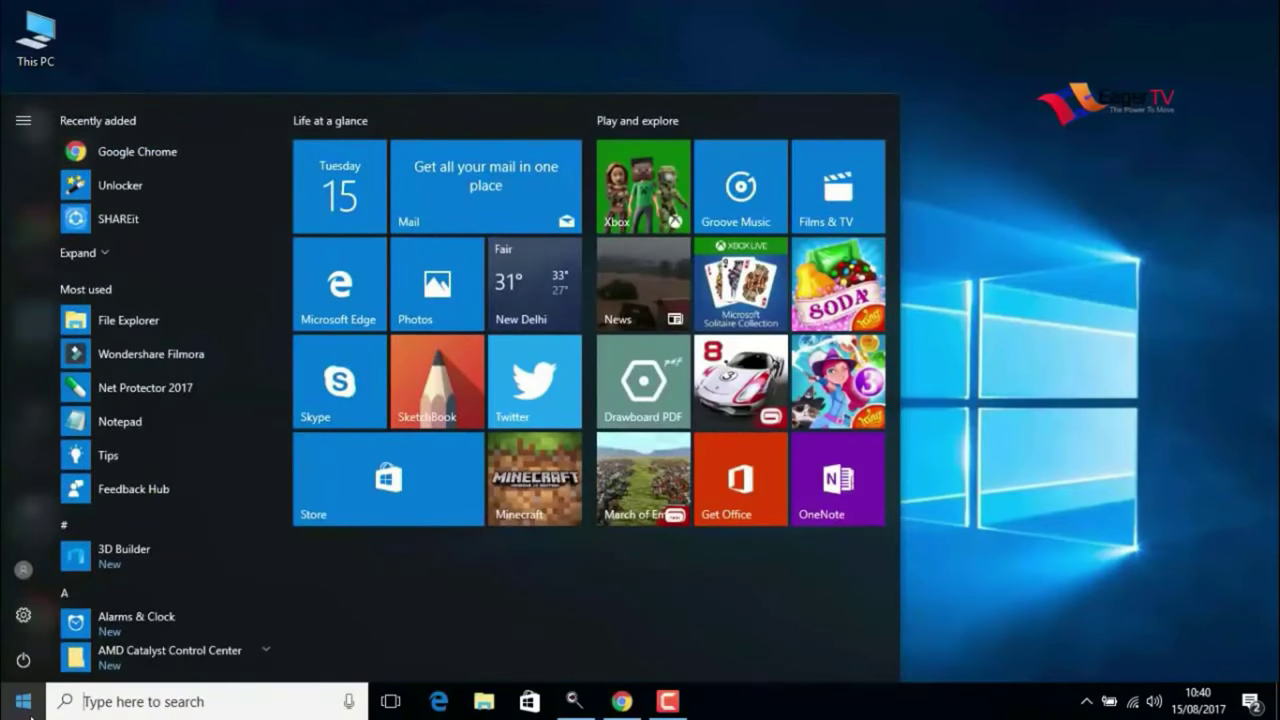
{"action": "type", "text": "defr"}
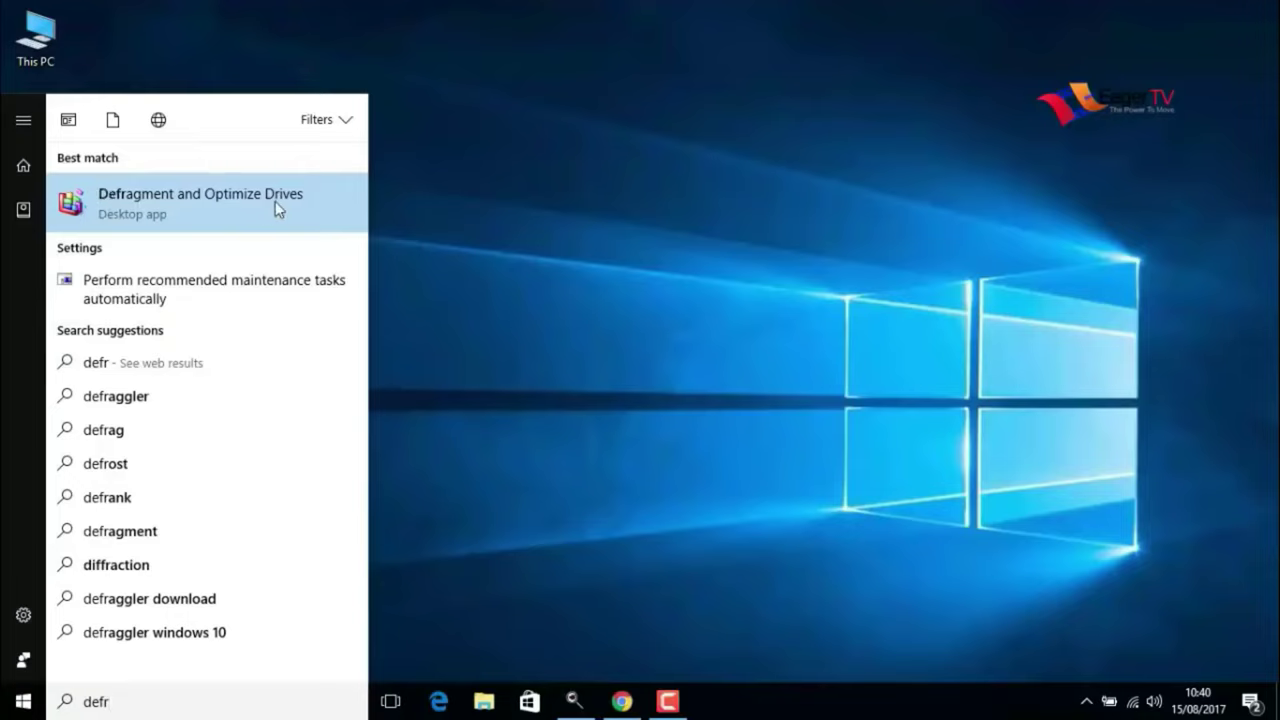
{"action": "left_click", "coordinate": [209, 205]}
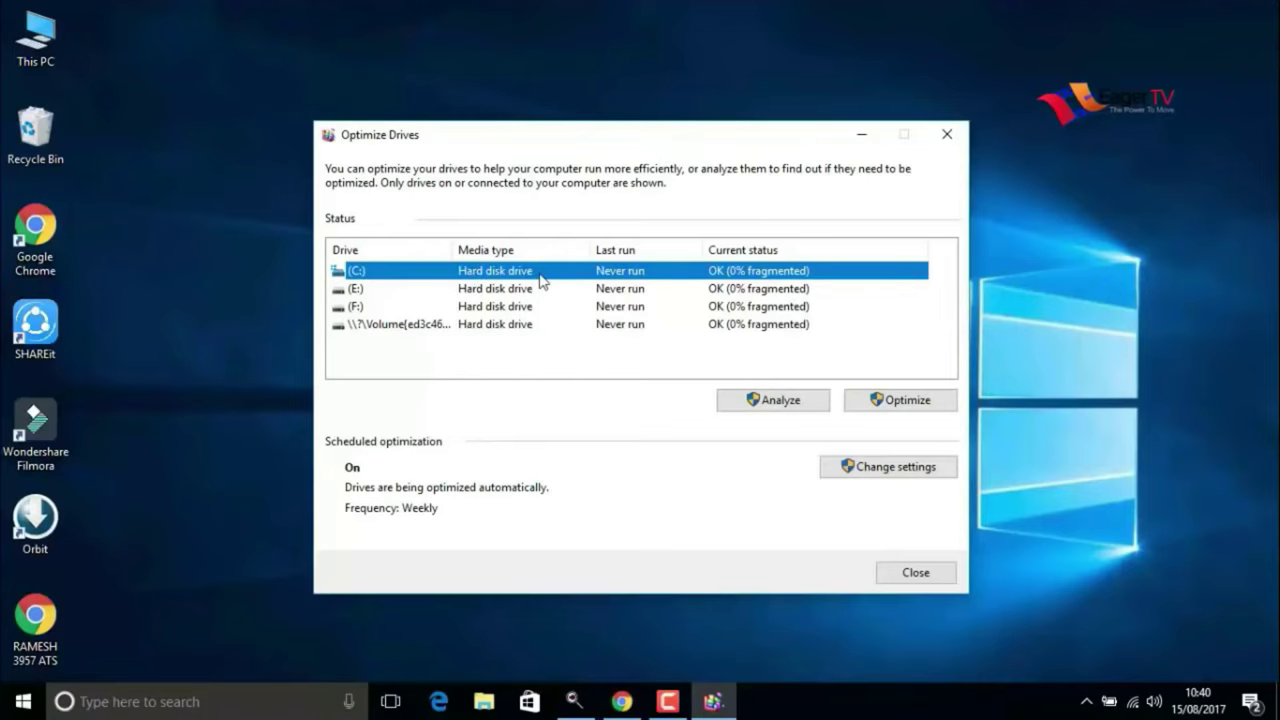
{"action": "left_click", "coordinate": [882, 410]}
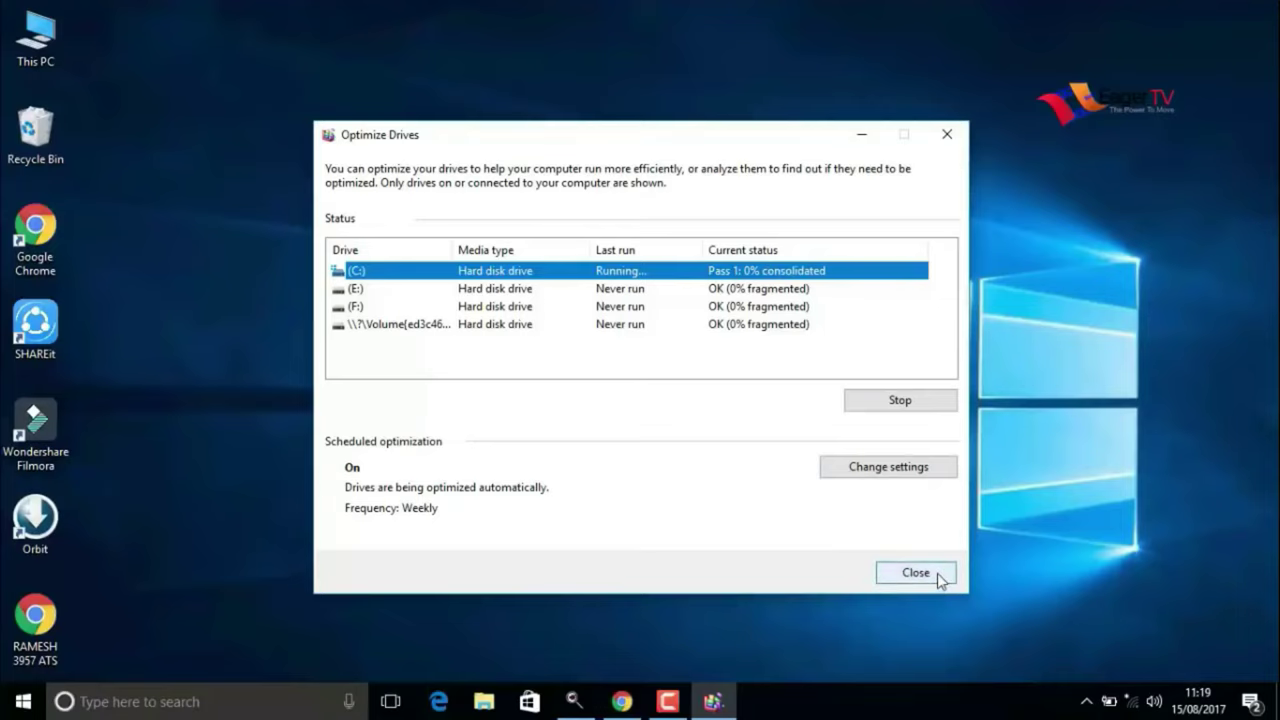
{"action": "left_click", "coordinate": [916, 573]}
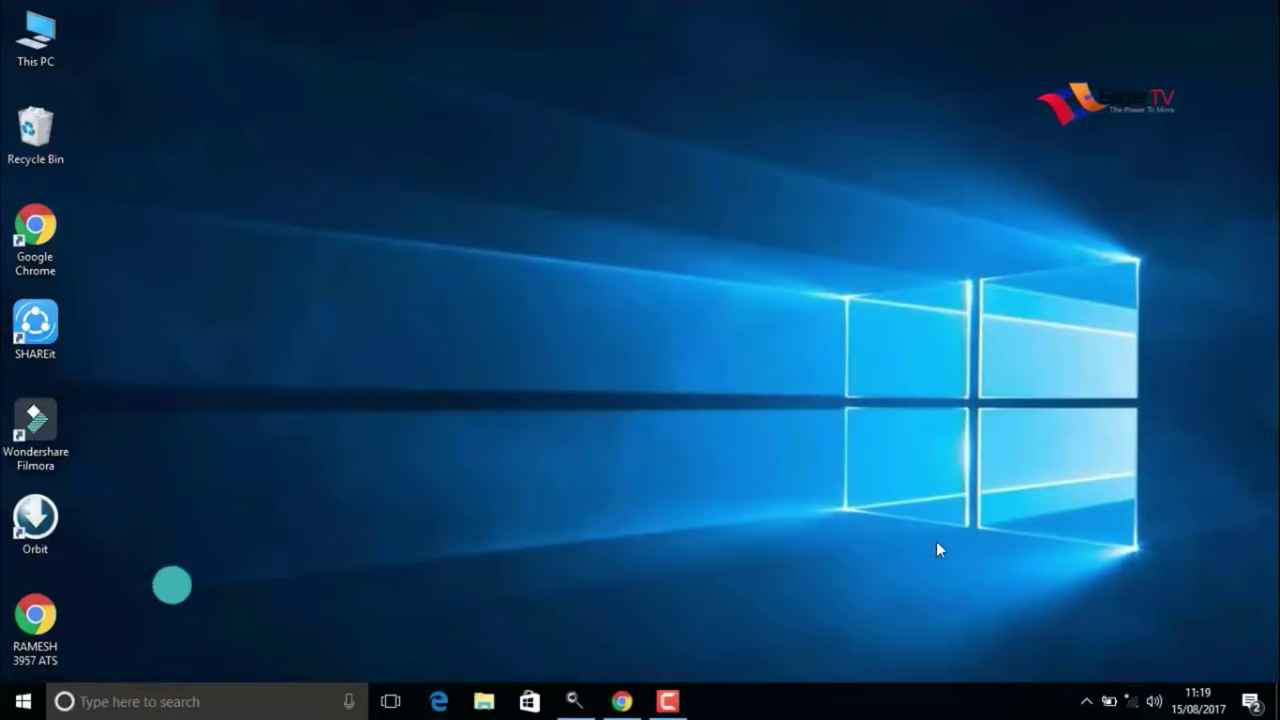
Step: Run Disk Cleanup from the properties of Local Disk (C:) and extend its scan to system files
{"action": "double_click", "coordinate": [38, 48]}
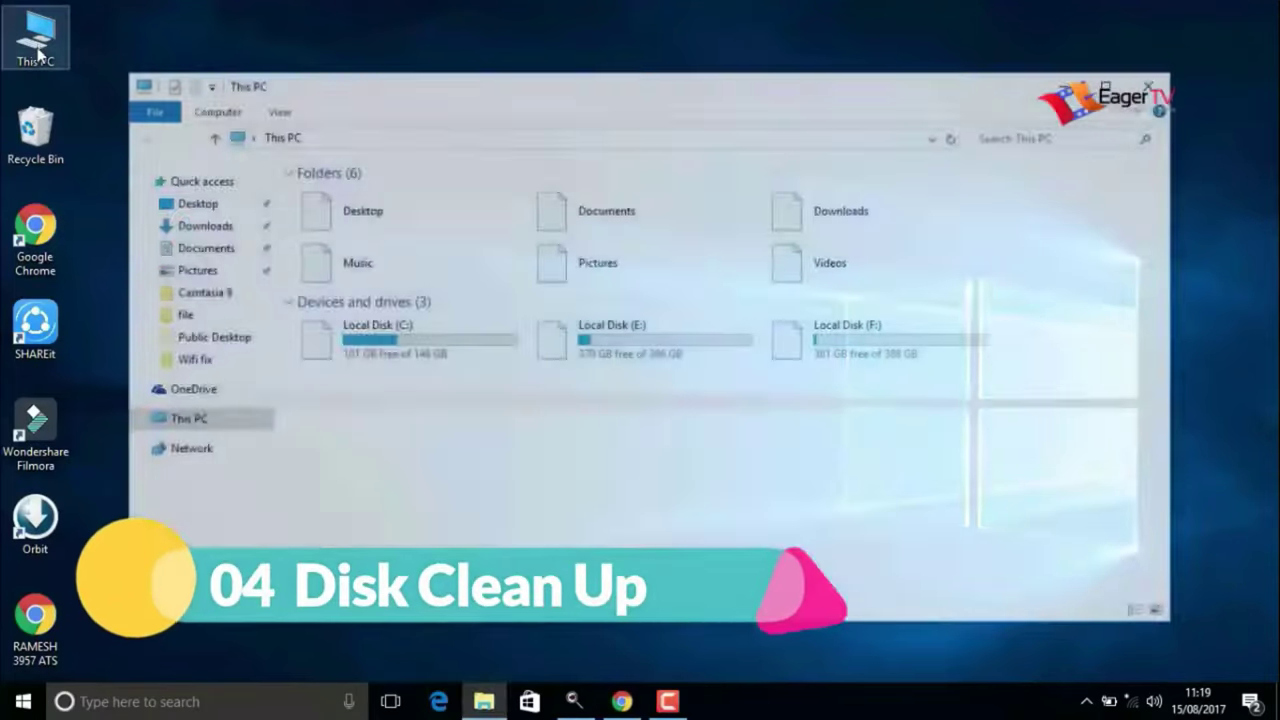
{"action": "right_click", "coordinate": [407, 362]}
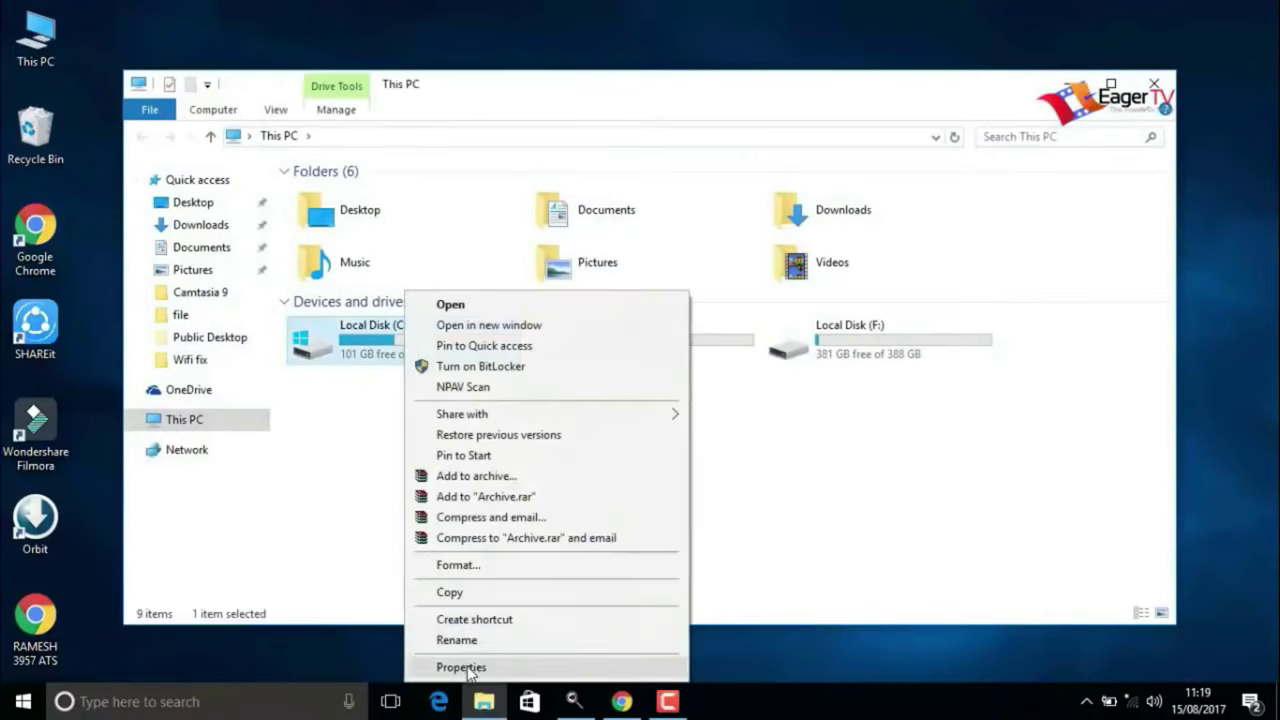
{"action": "left_click", "coordinate": [468, 668]}
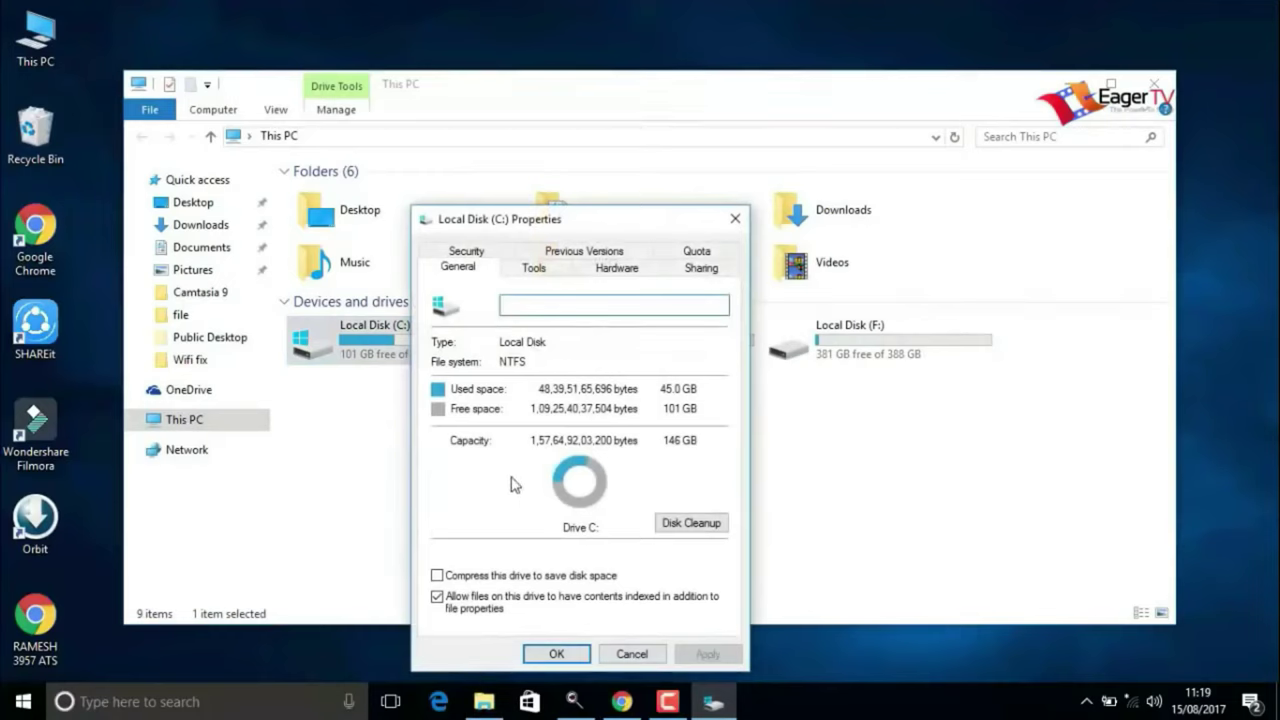
{"action": "left_click", "coordinate": [679, 528]}
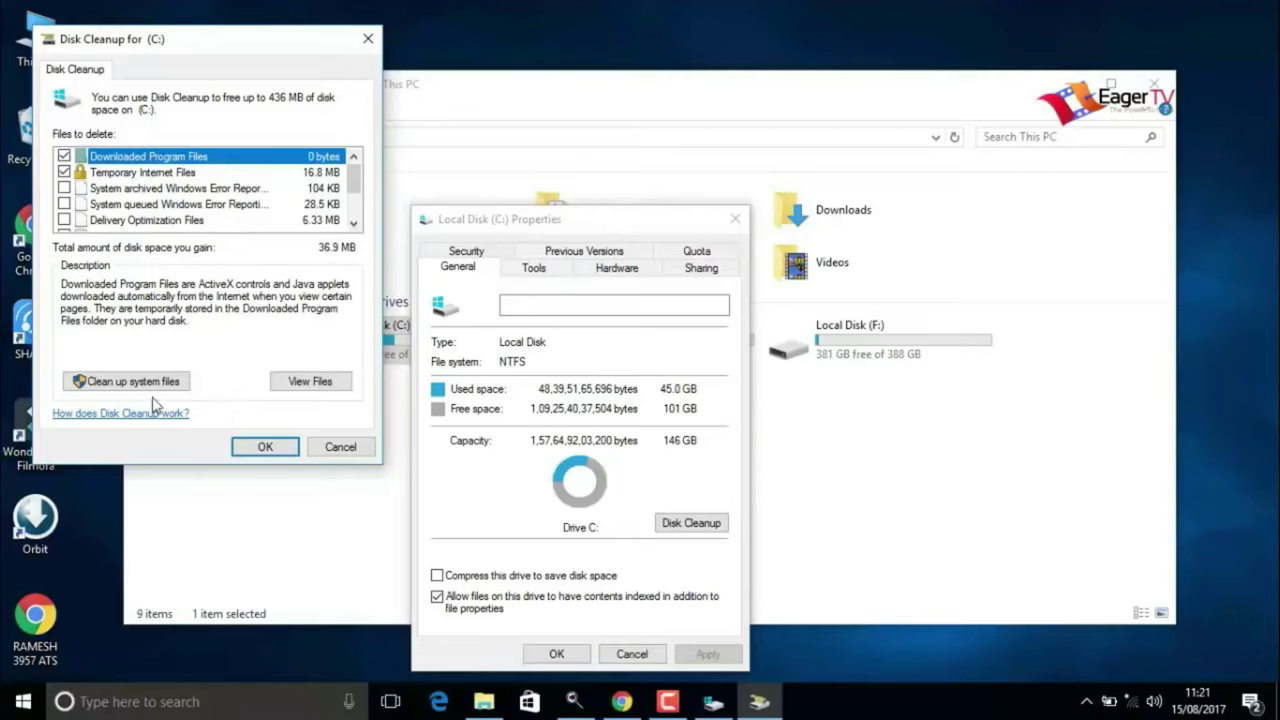
{"action": "left_click", "coordinate": [116, 391]}
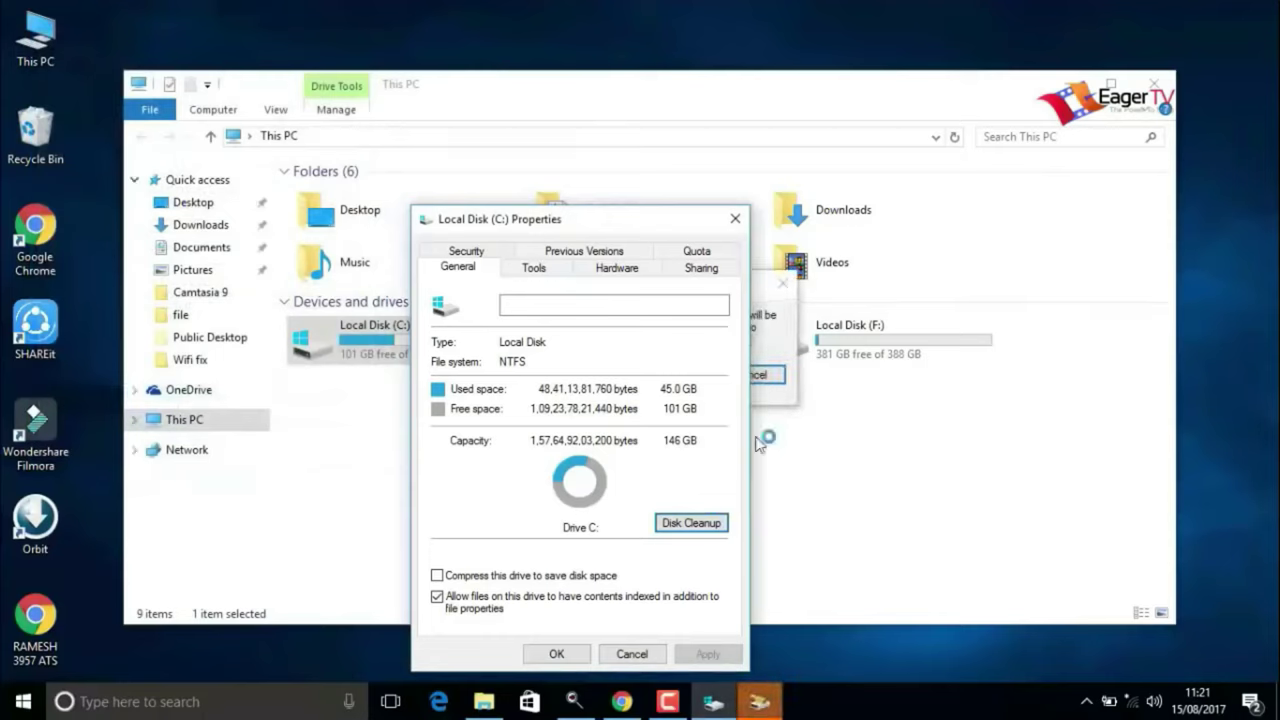
{"action": "left_click", "coordinate": [775, 356]}
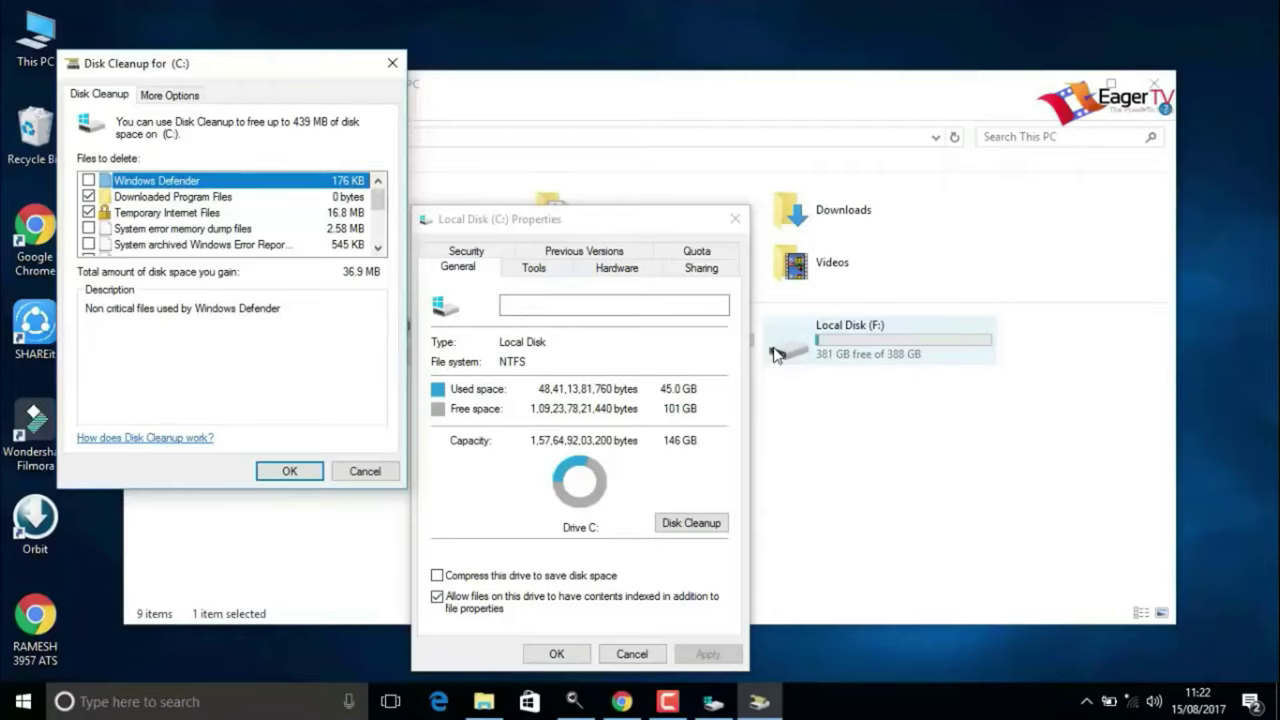
Step: Permanently delete the preselected cleanup files from drive C:, and close the drive's properties and This PC
{"action": "left_click", "coordinate": [287, 471]}
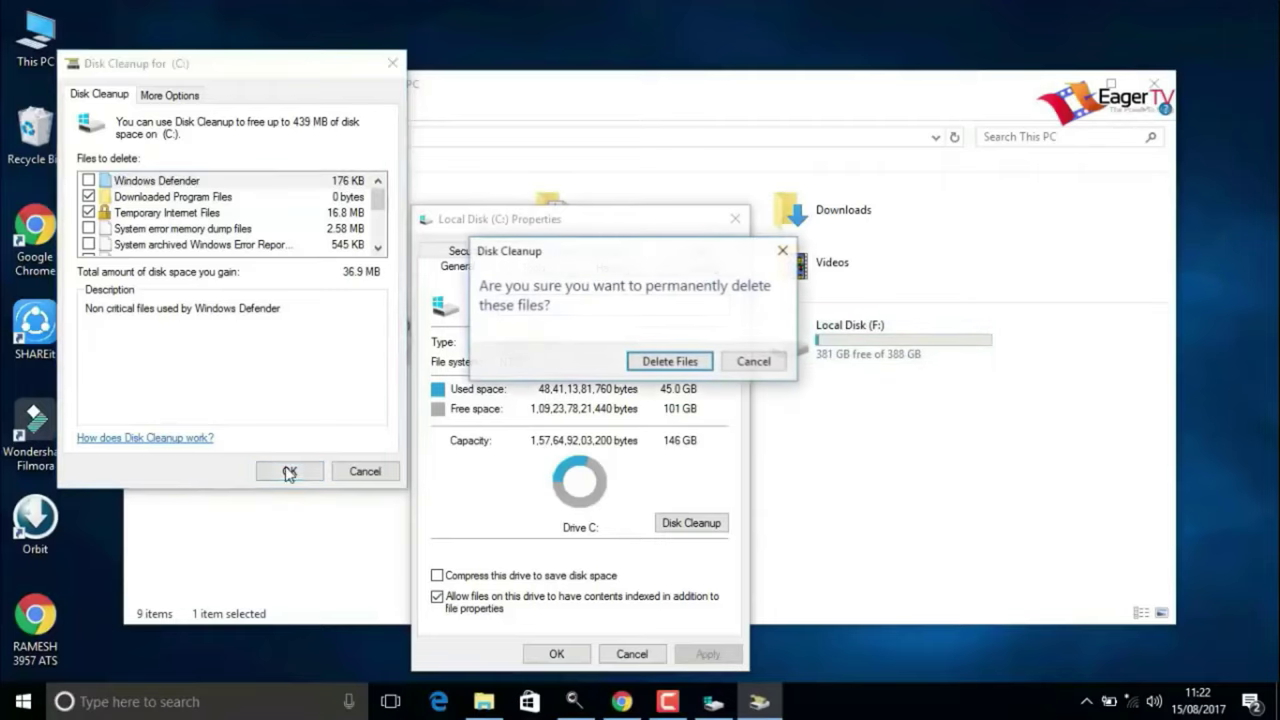
{"action": "left_click", "coordinate": [655, 366]}
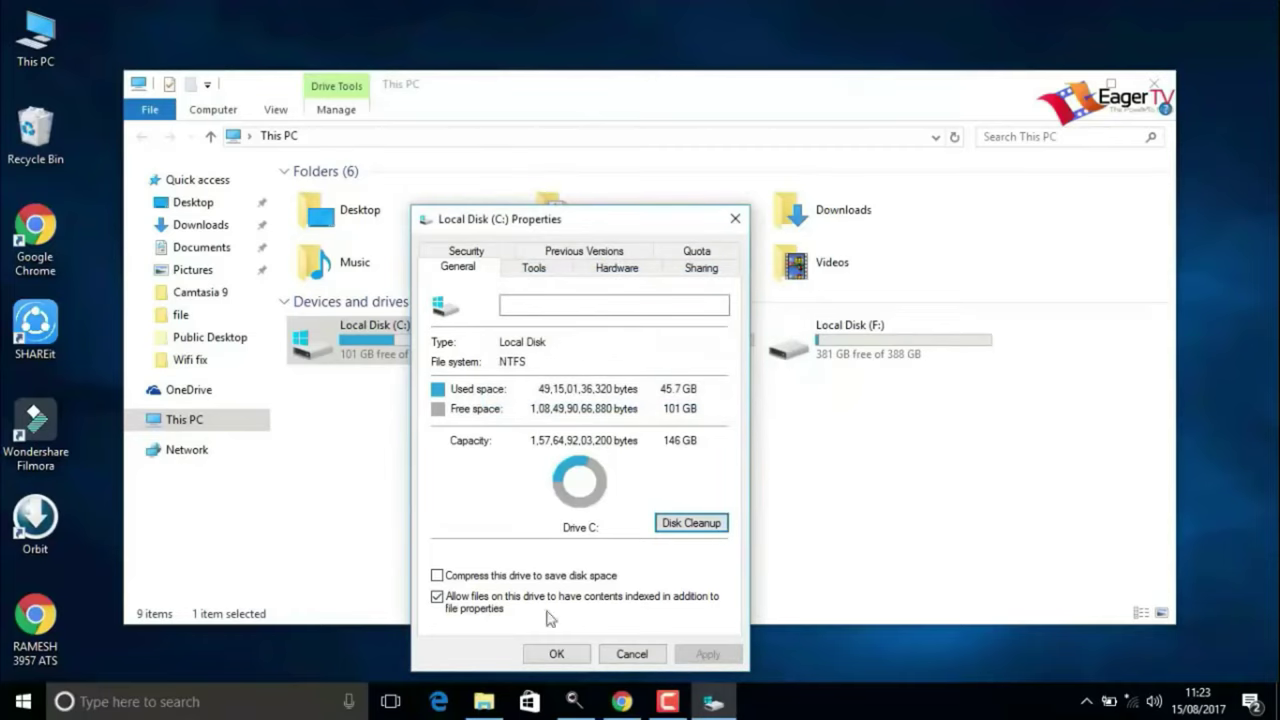
{"action": "left_click", "coordinate": [551, 652]}
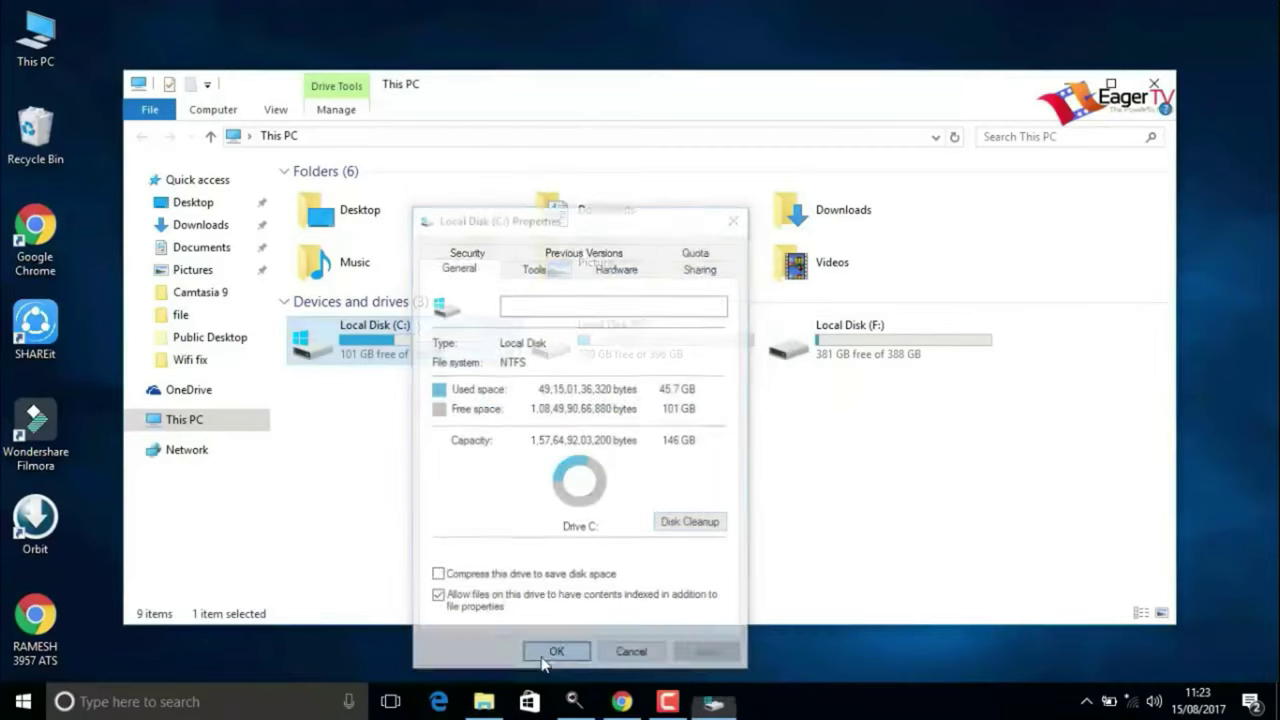
{"action": "left_click", "coordinate": [1152, 83]}
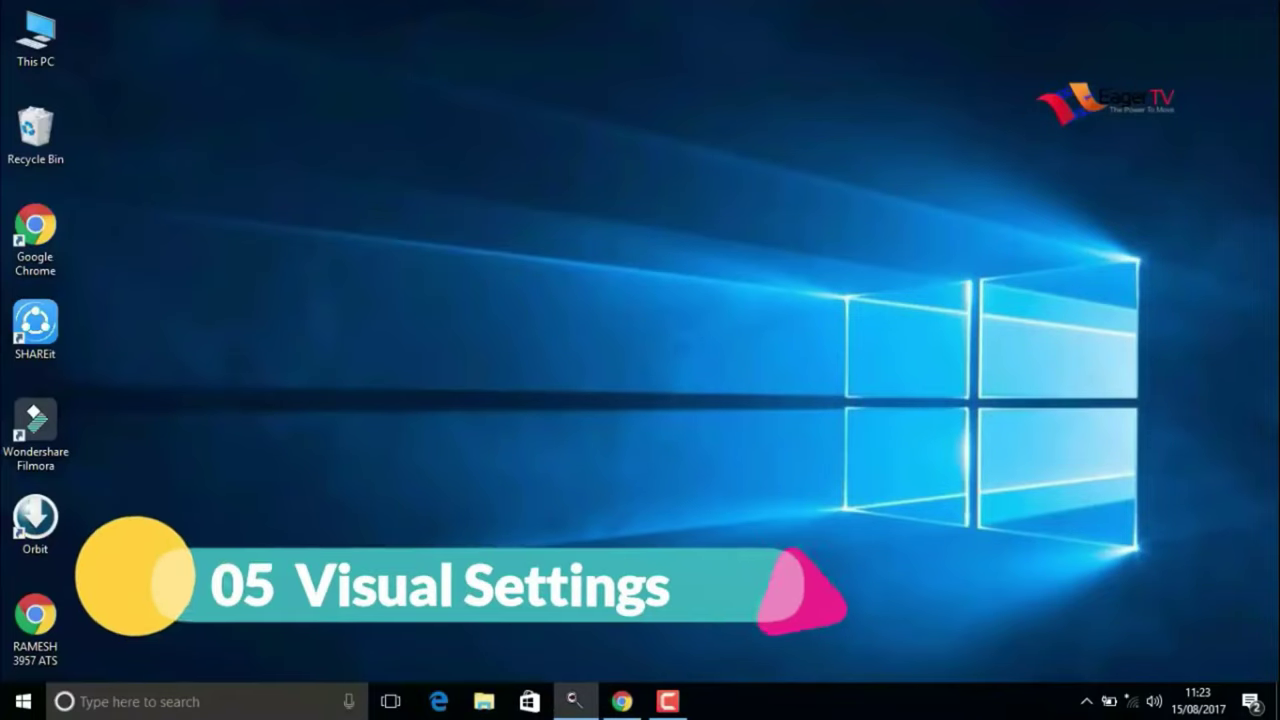
Step: Search for the System page and open its advanced system settings
{"action": "left_click", "coordinate": [16, 708]}
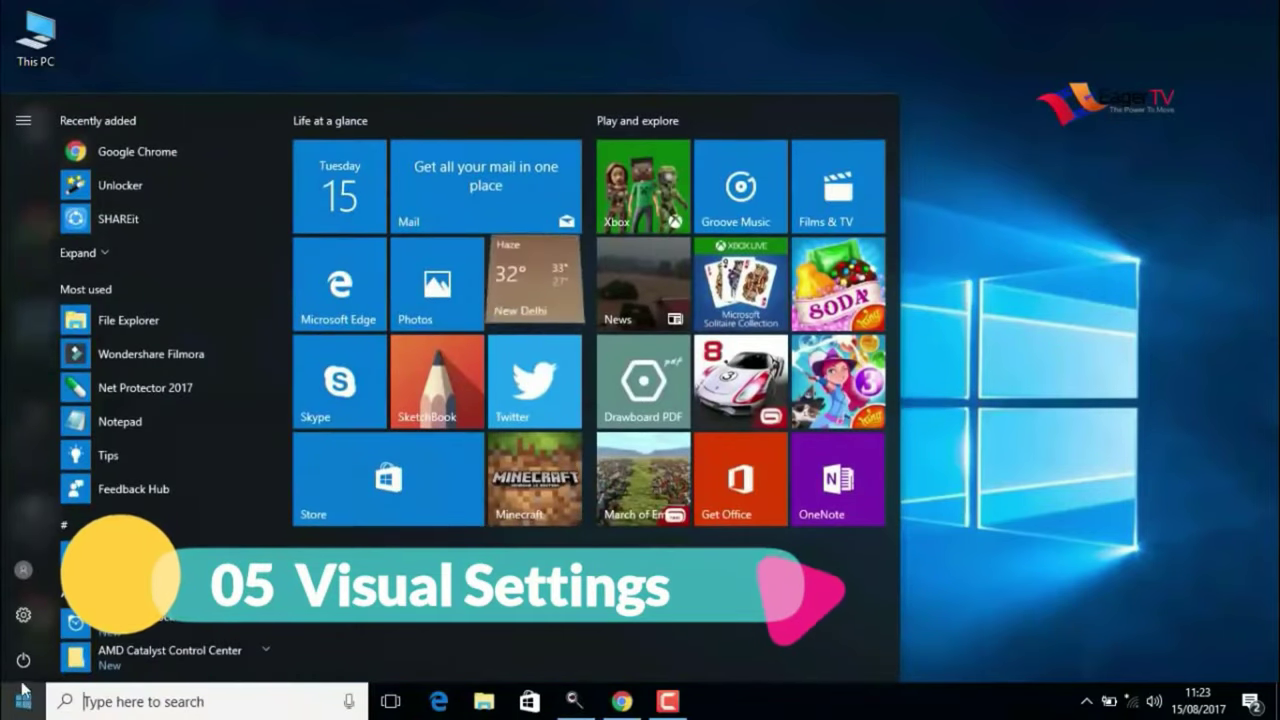
{"action": "type", "text": "s"}
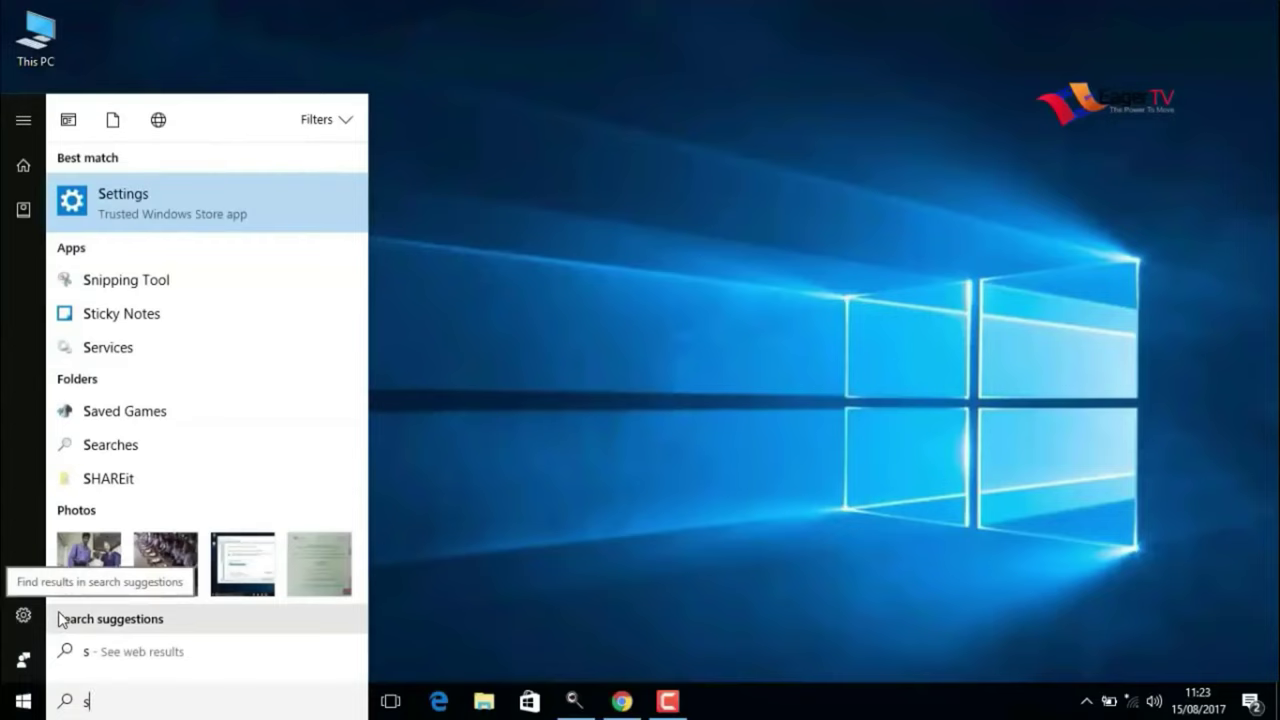
{"action": "type", "text": "yst"}
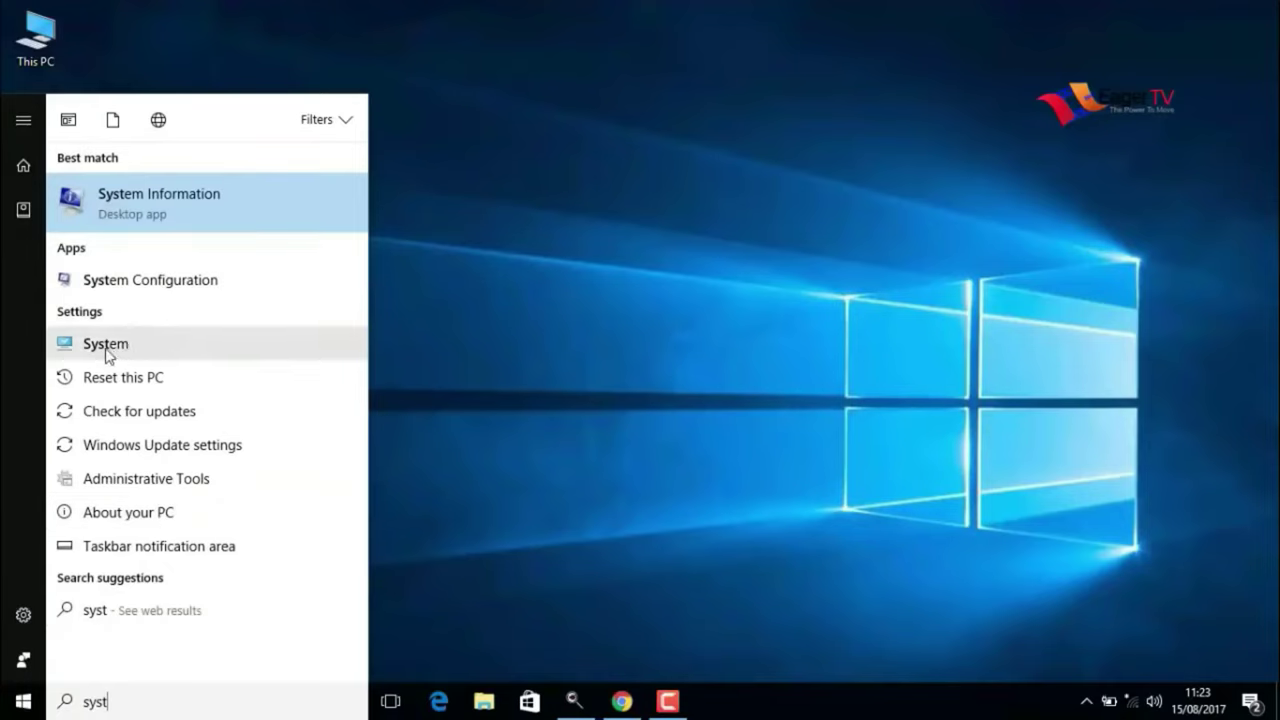
{"action": "type", "text": "em"}
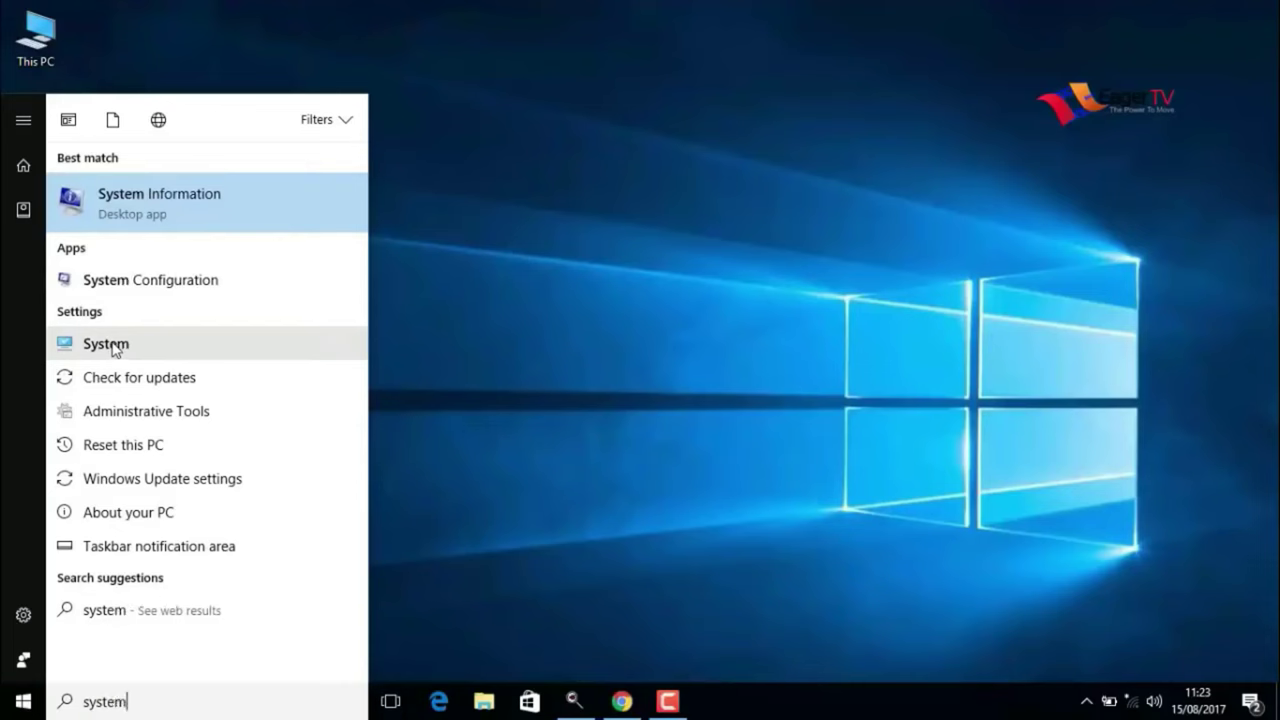
{"action": "left_click", "coordinate": [113, 350]}
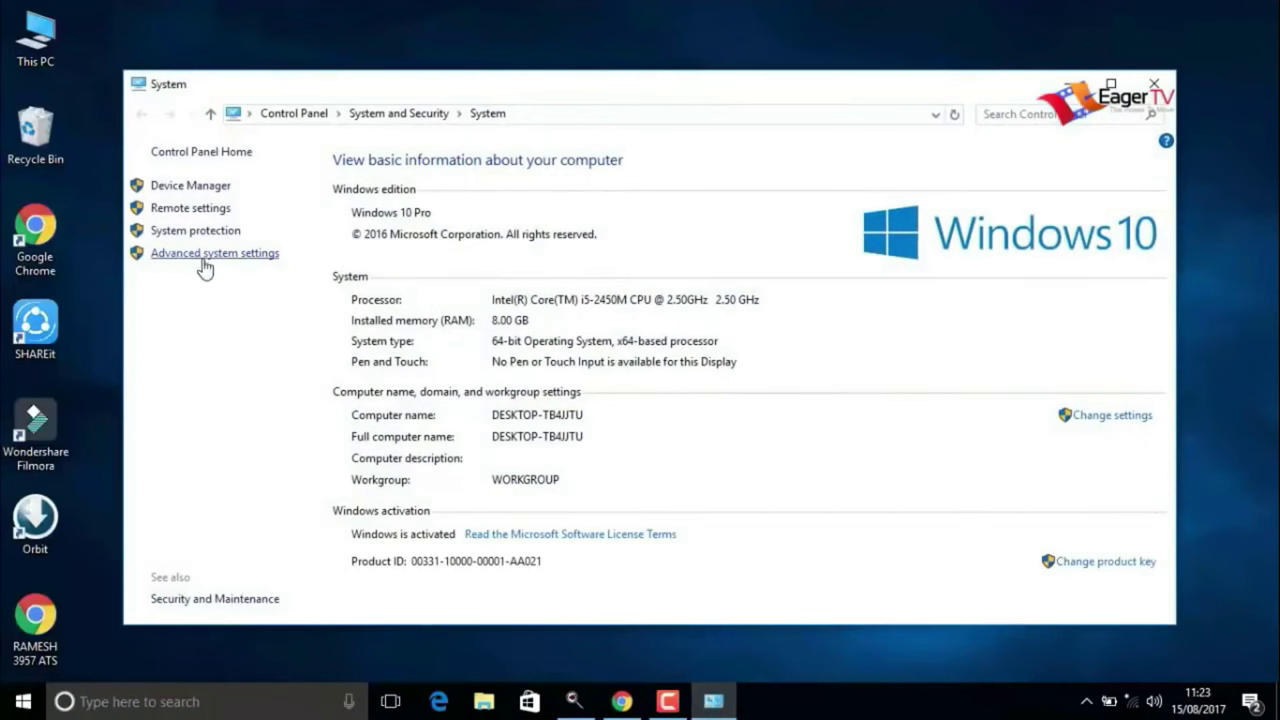
{"action": "left_click", "coordinate": [198, 261]}
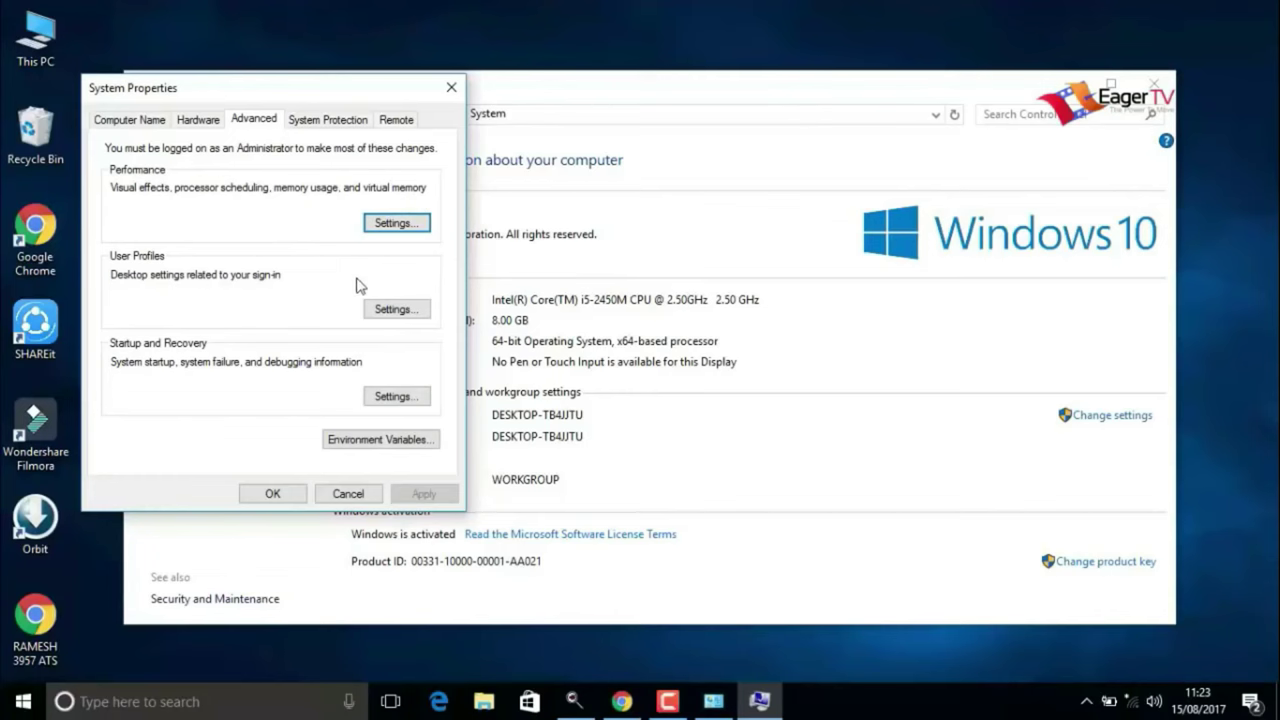
Step: Adjust the visual effects for best performance with only mouse pointer shadows enabled, apply them, and close System Properties and the System page
{"action": "left_click", "coordinate": [400, 226]}
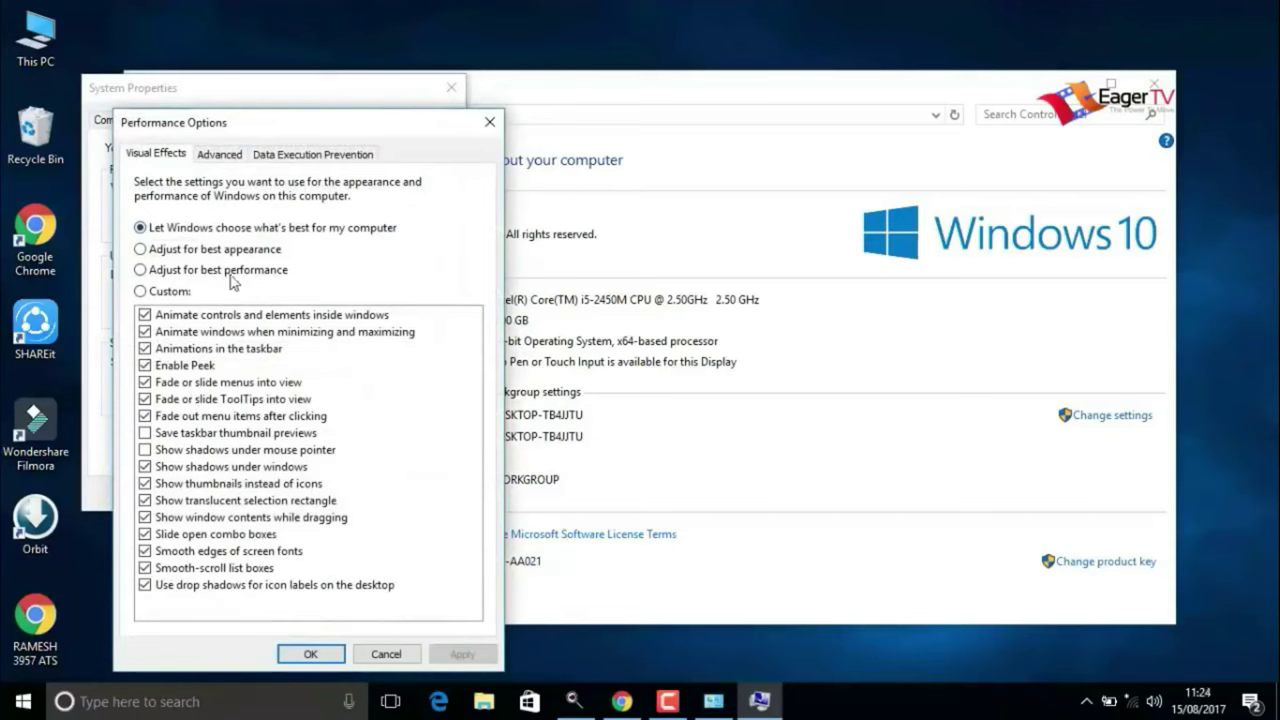
{"action": "left_click", "coordinate": [141, 272]}
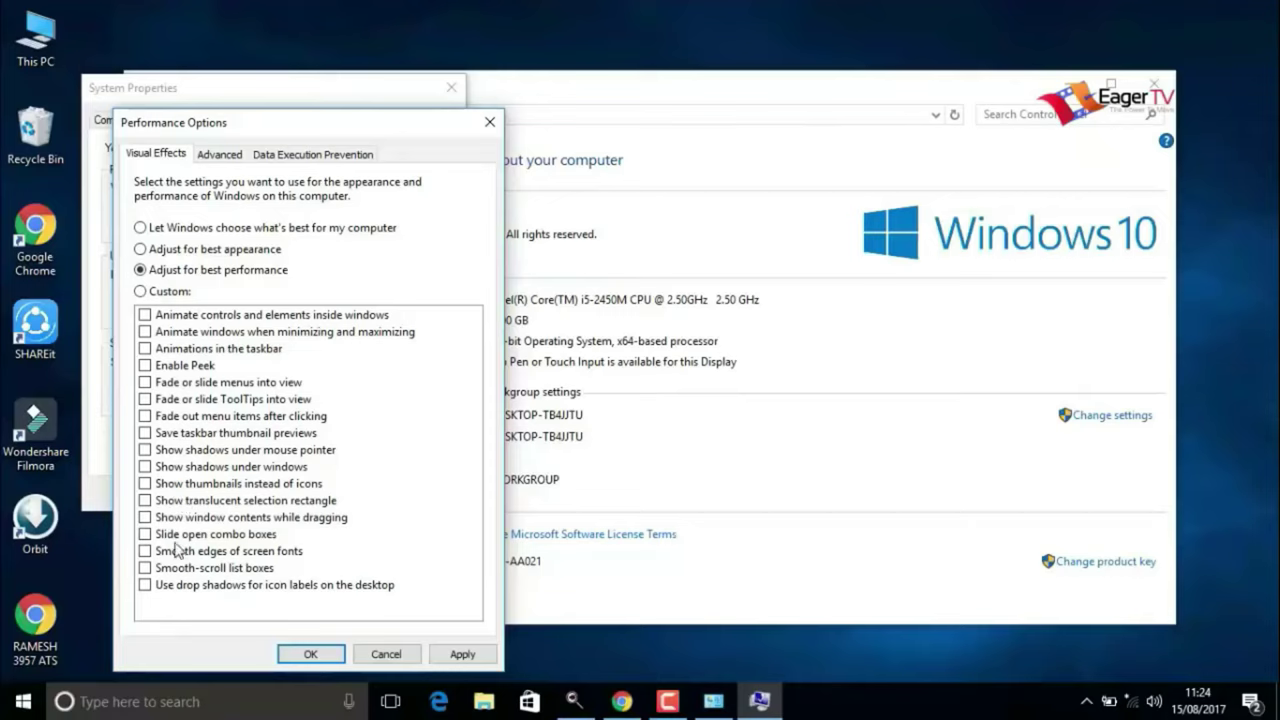
{"action": "left_click", "coordinate": [146, 450]}
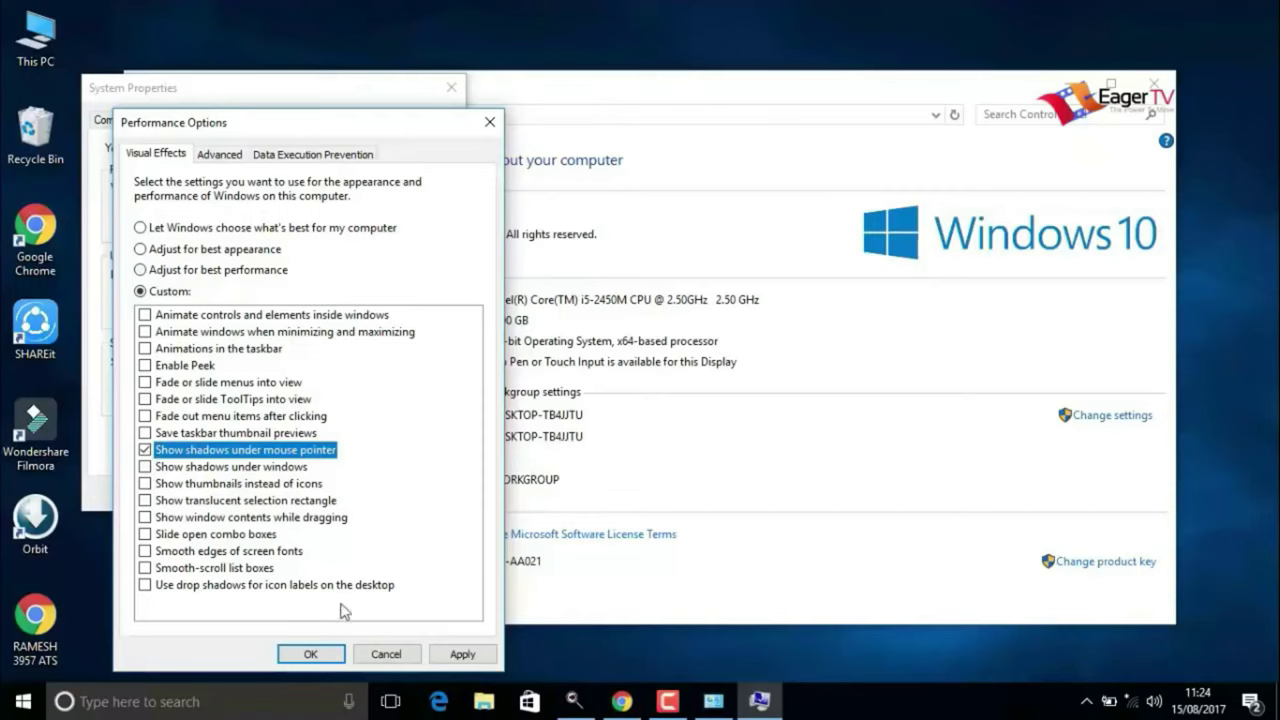
{"action": "left_click", "coordinate": [455, 655]}
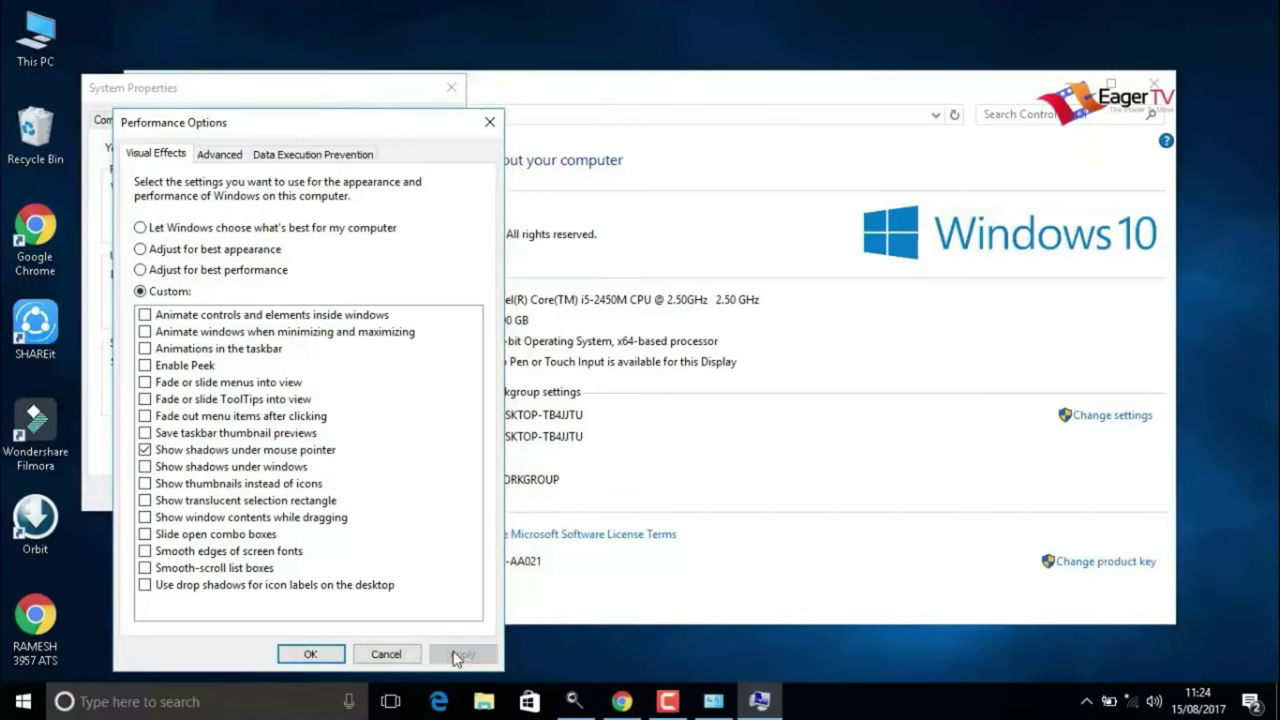
{"action": "left_click", "coordinate": [314, 654]}
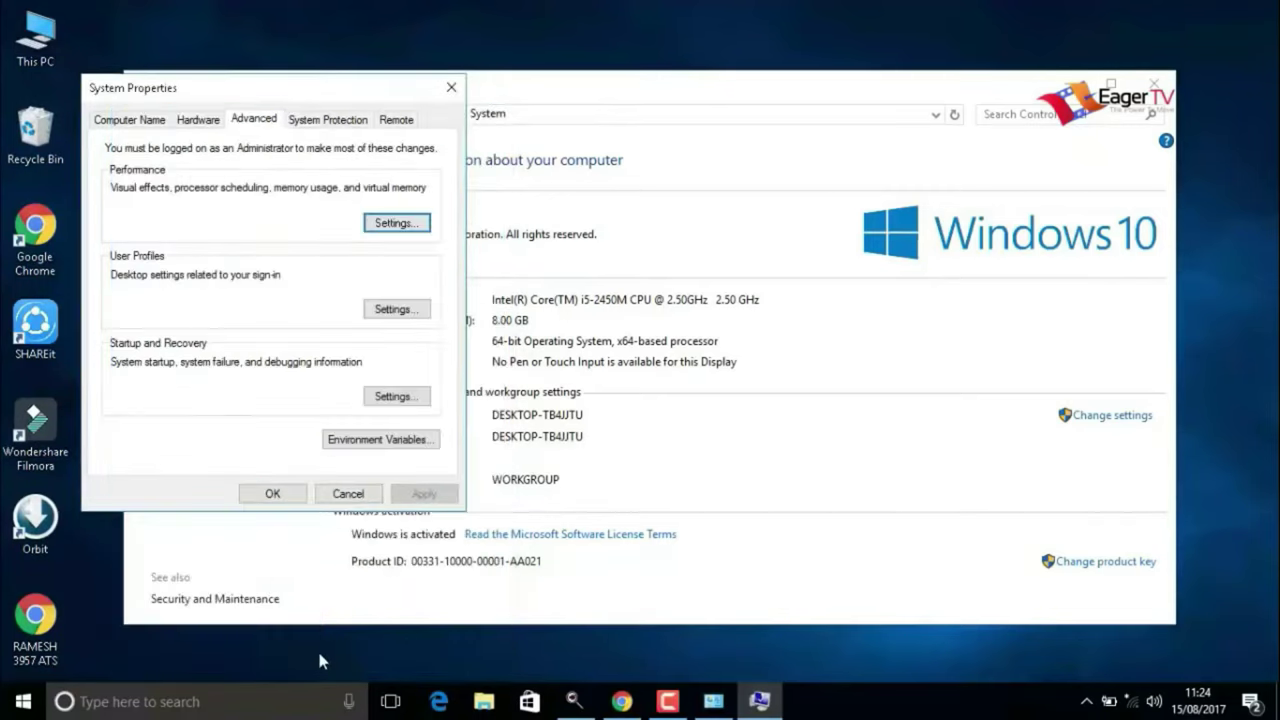
{"action": "left_click", "coordinate": [285, 497]}
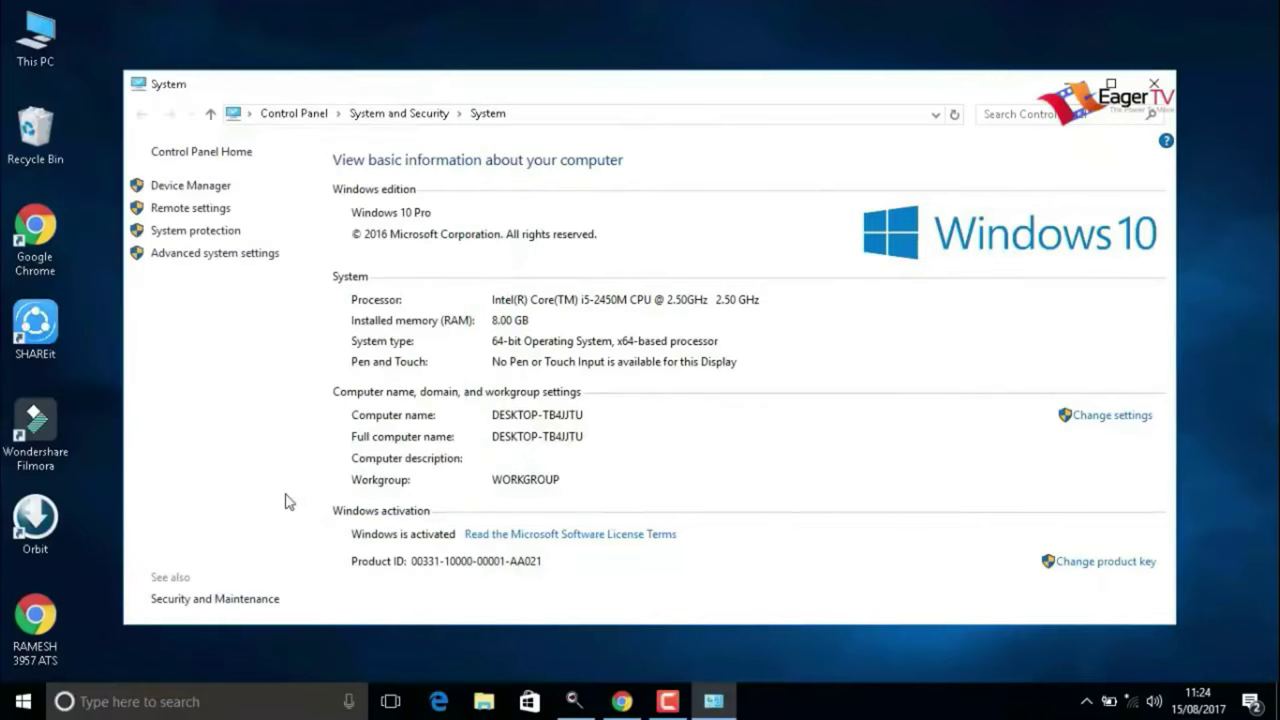
{"action": "left_click", "coordinate": [1155, 86]}
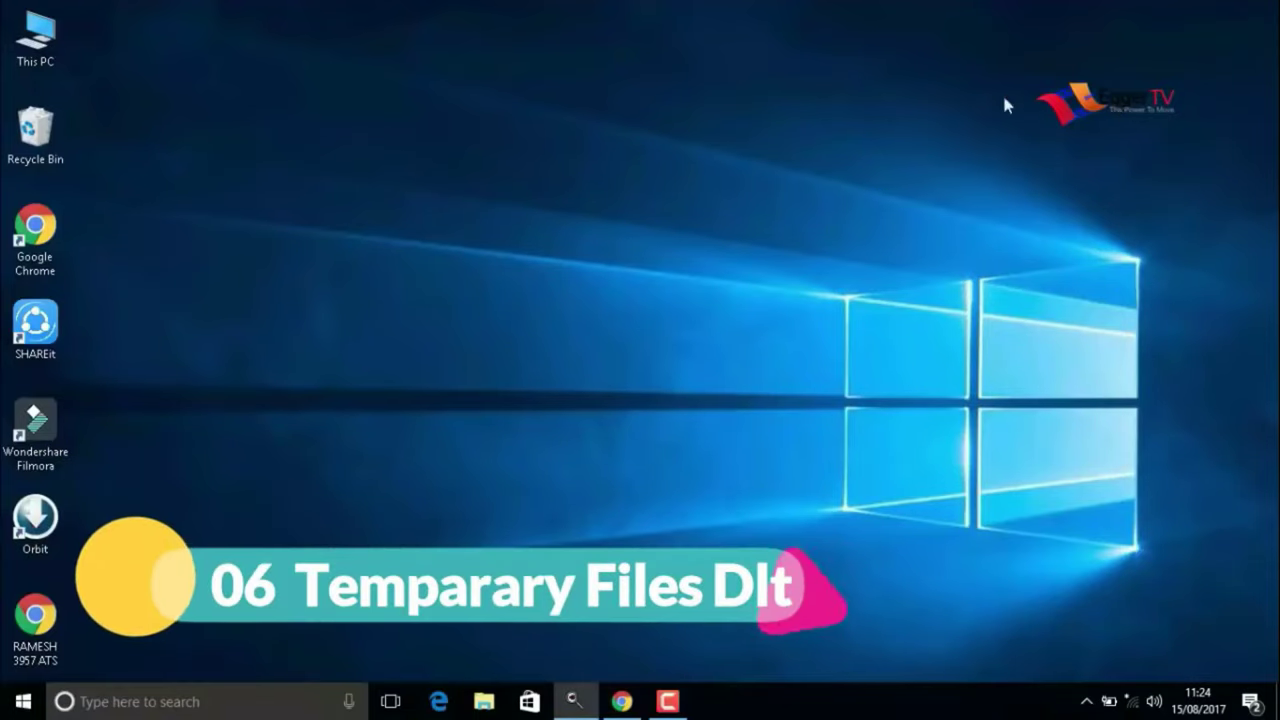
Step: Launch the Run dialog and open the user's temporary files folder with %temp%
{"action": "left_click", "coordinate": [8, 706]}
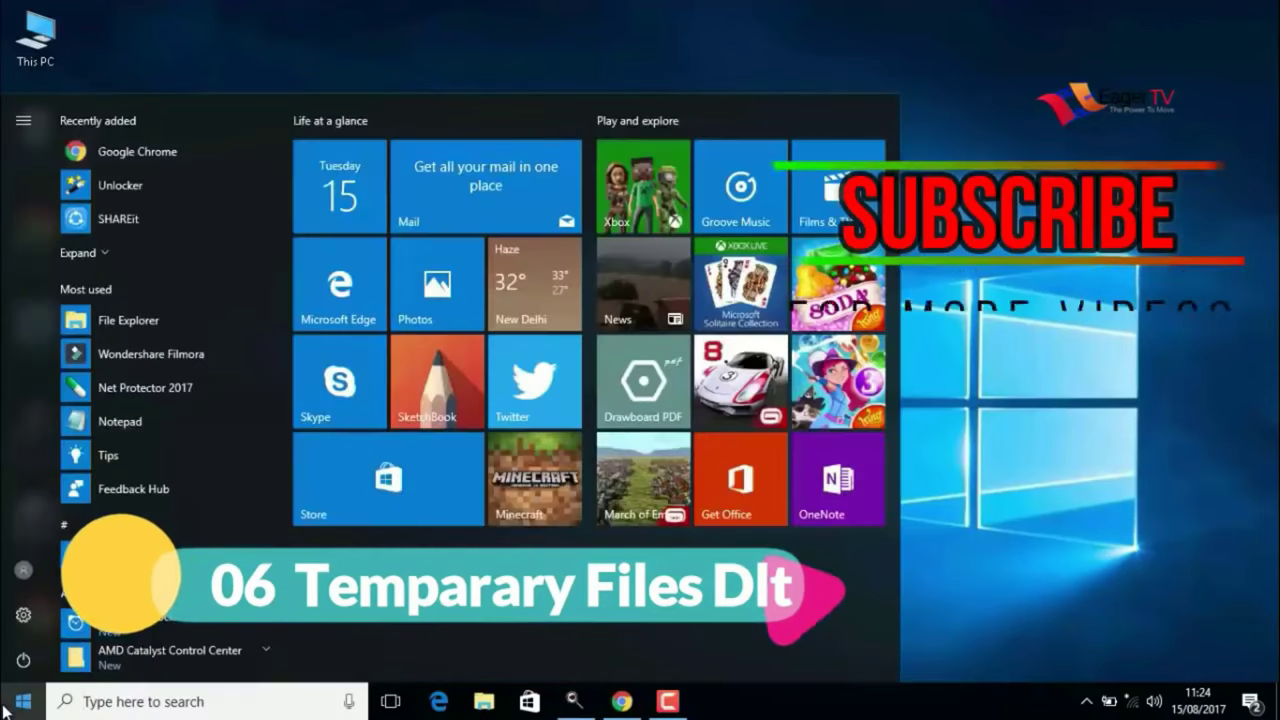
{"action": "type", "text": "run"}
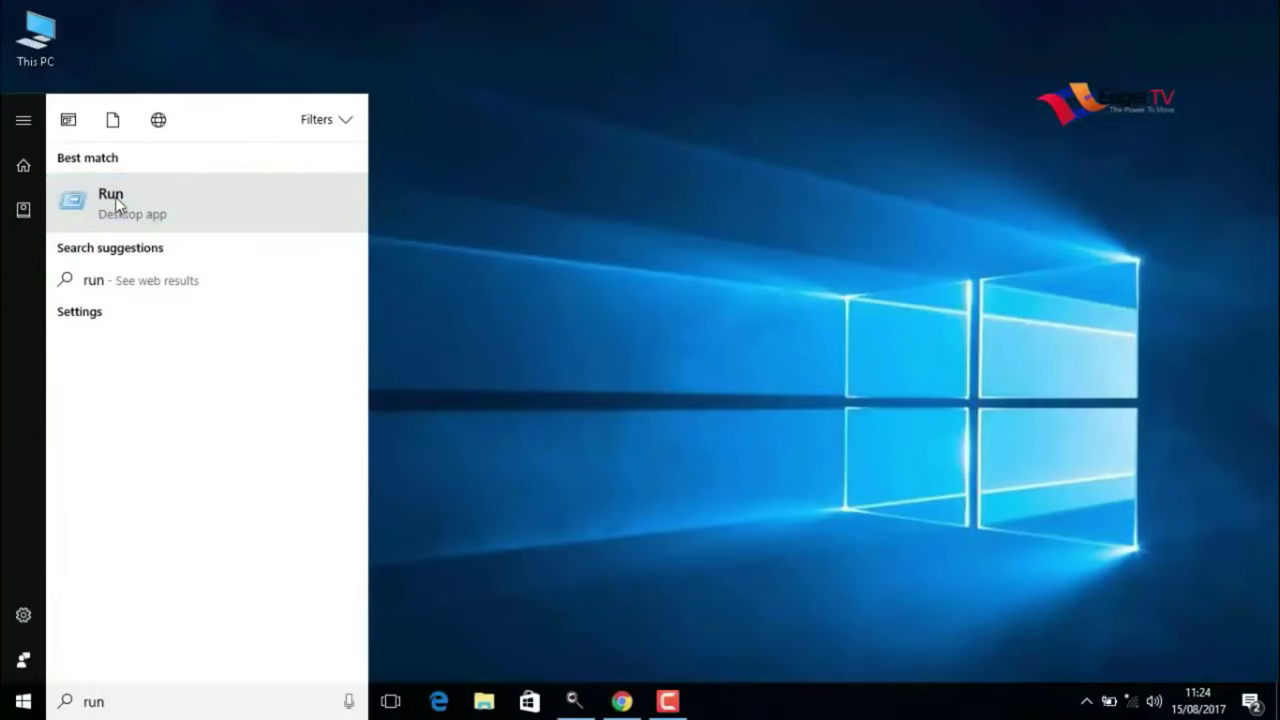
{"action": "left_click", "coordinate": [117, 205]}
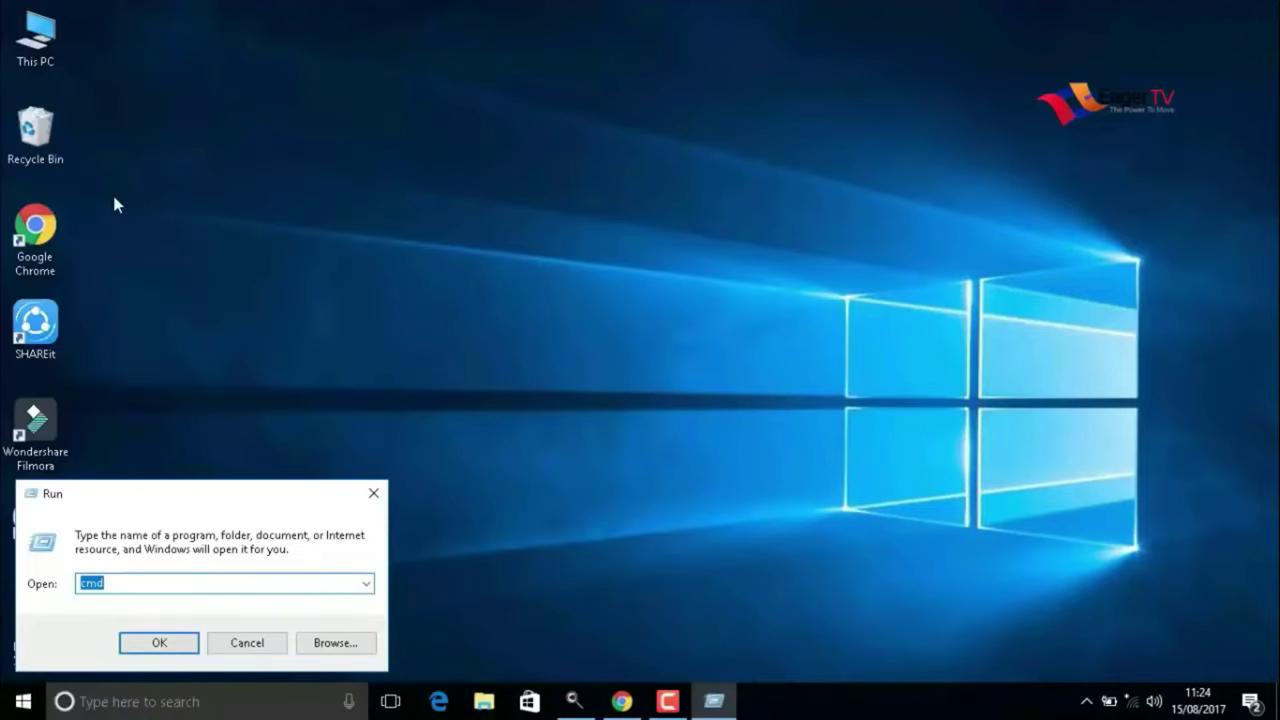
{"action": "type", "text": "%"}
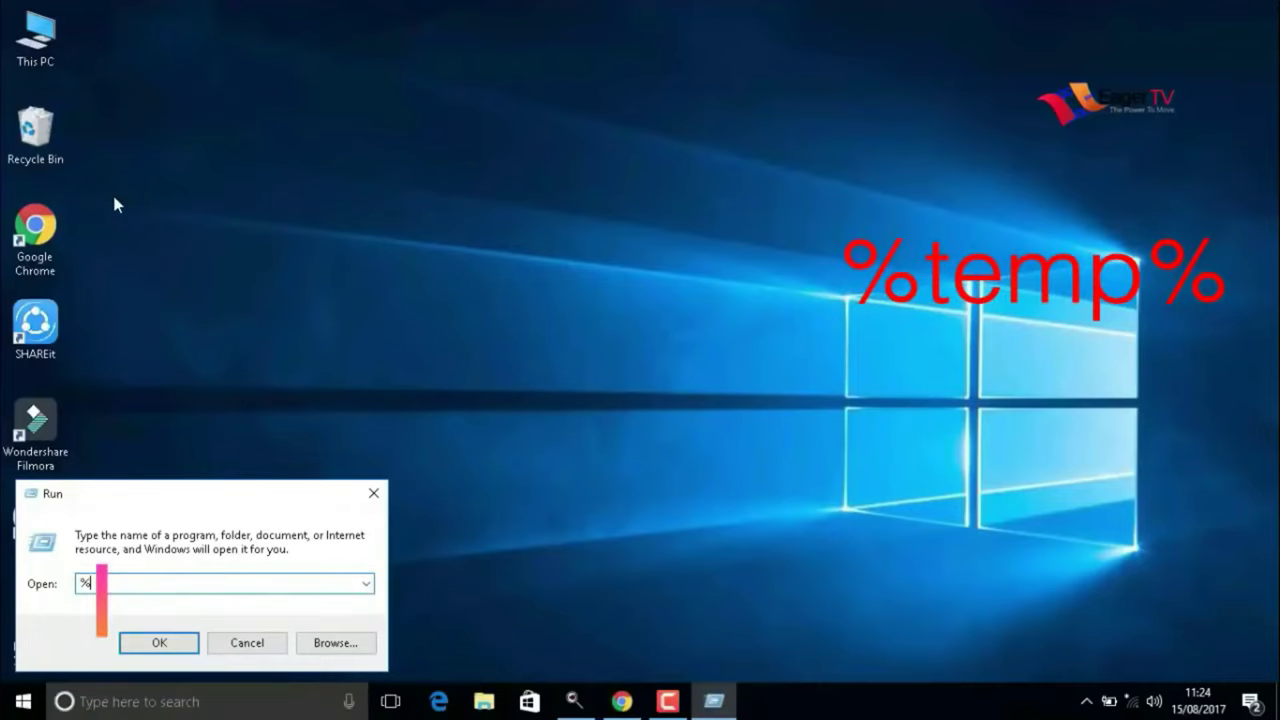
{"action": "type", "text": "temp"}
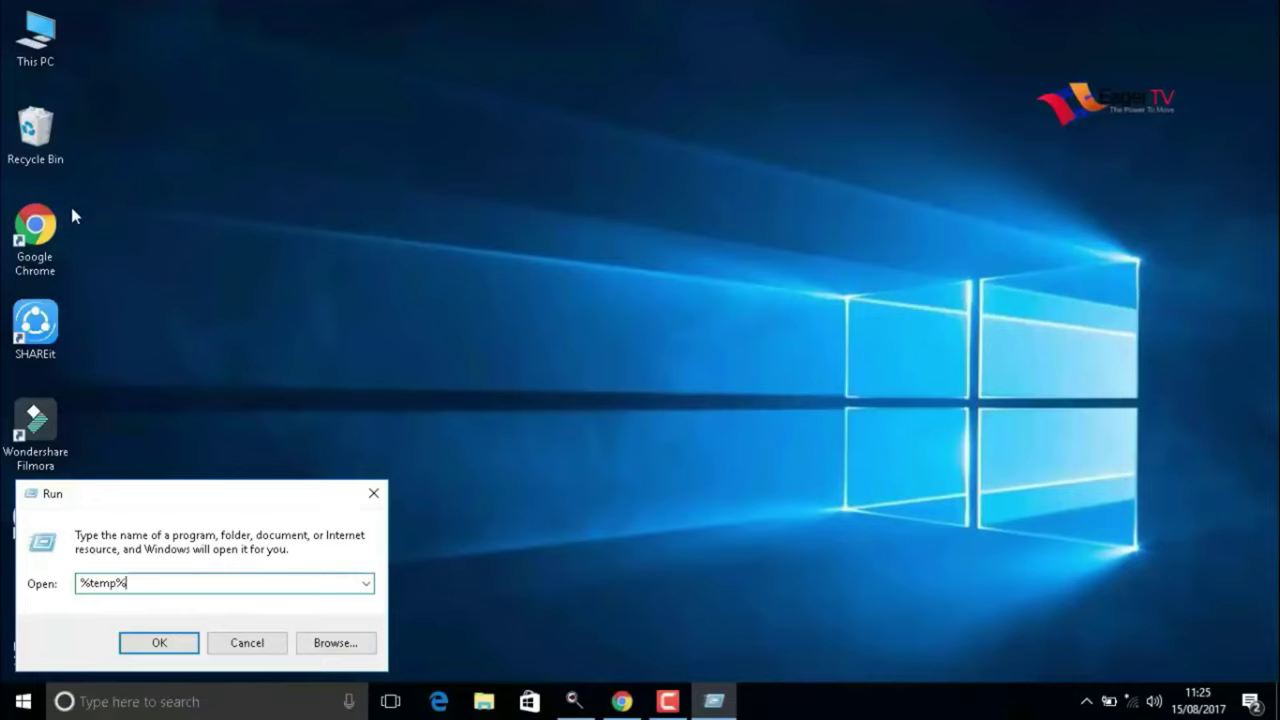
{"action": "type", "text": "%"}
{"action": "left_click", "coordinate": [148, 645]}
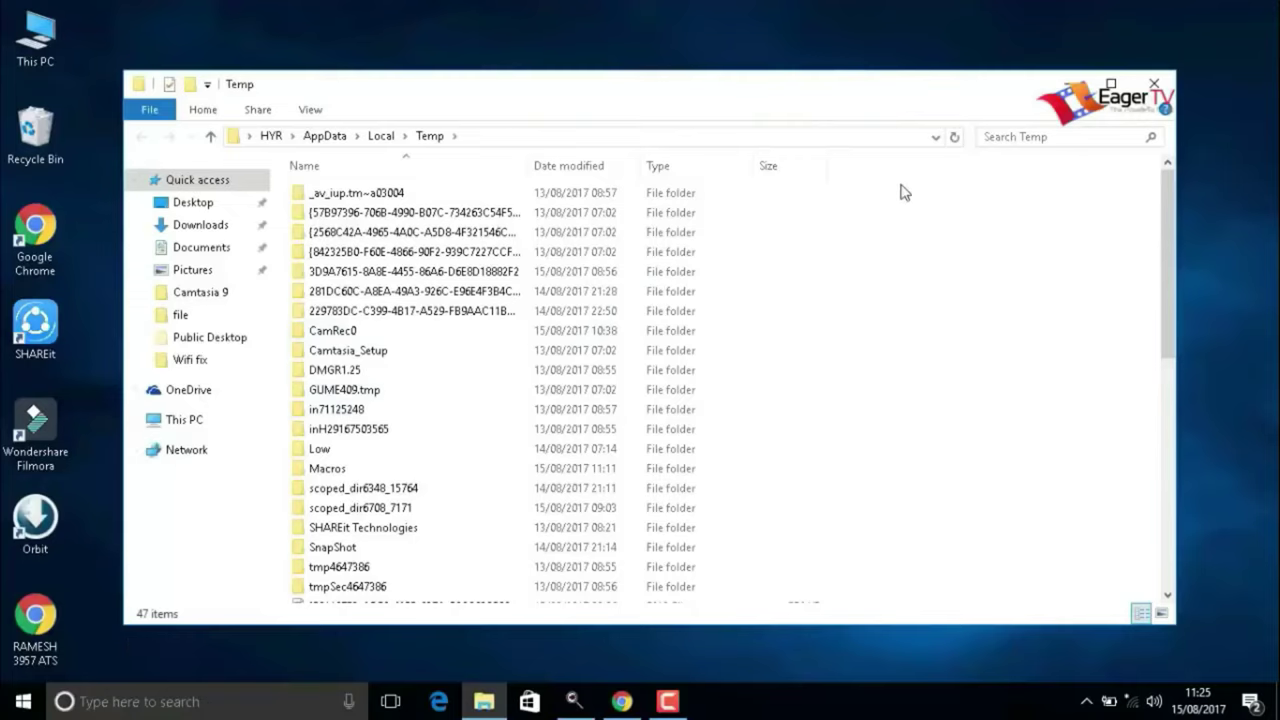
Step: Delete all items in the user's Temp folder, cancel at the in-use CamRec0 folder, and close the window
{"action": "key", "text": "ctrl+a"}
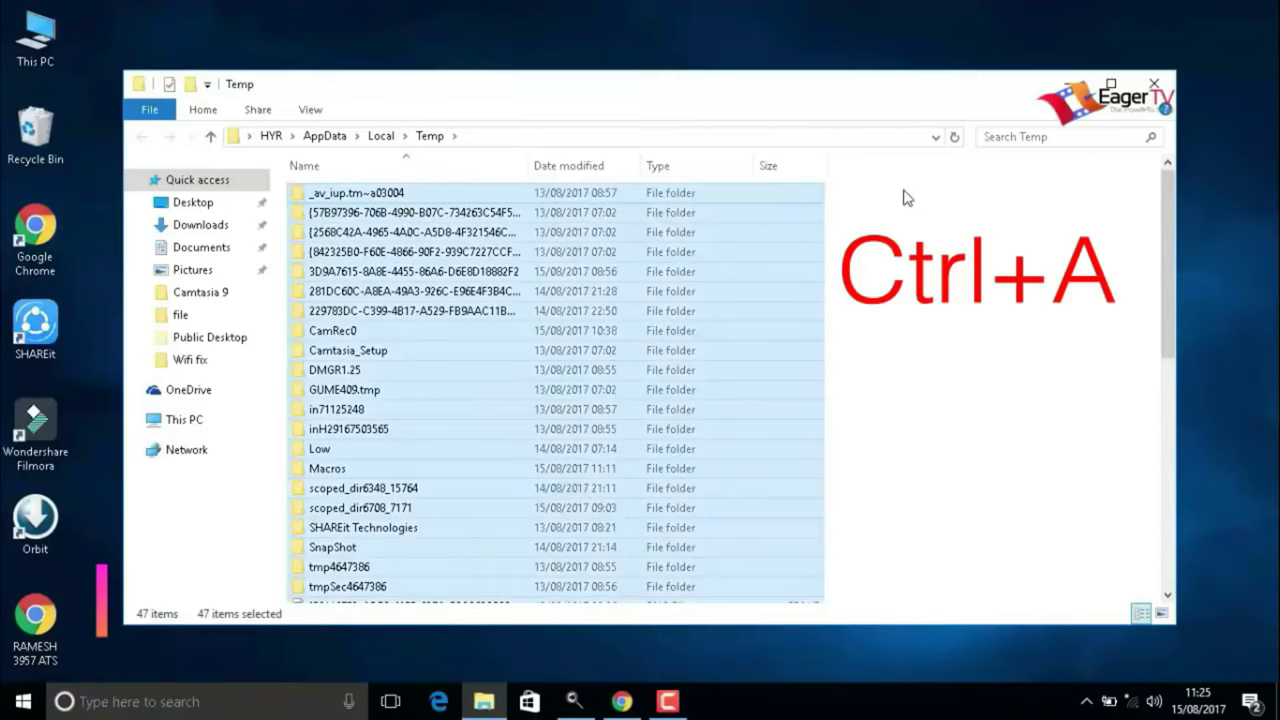
{"action": "right_click", "coordinate": [765, 342]}
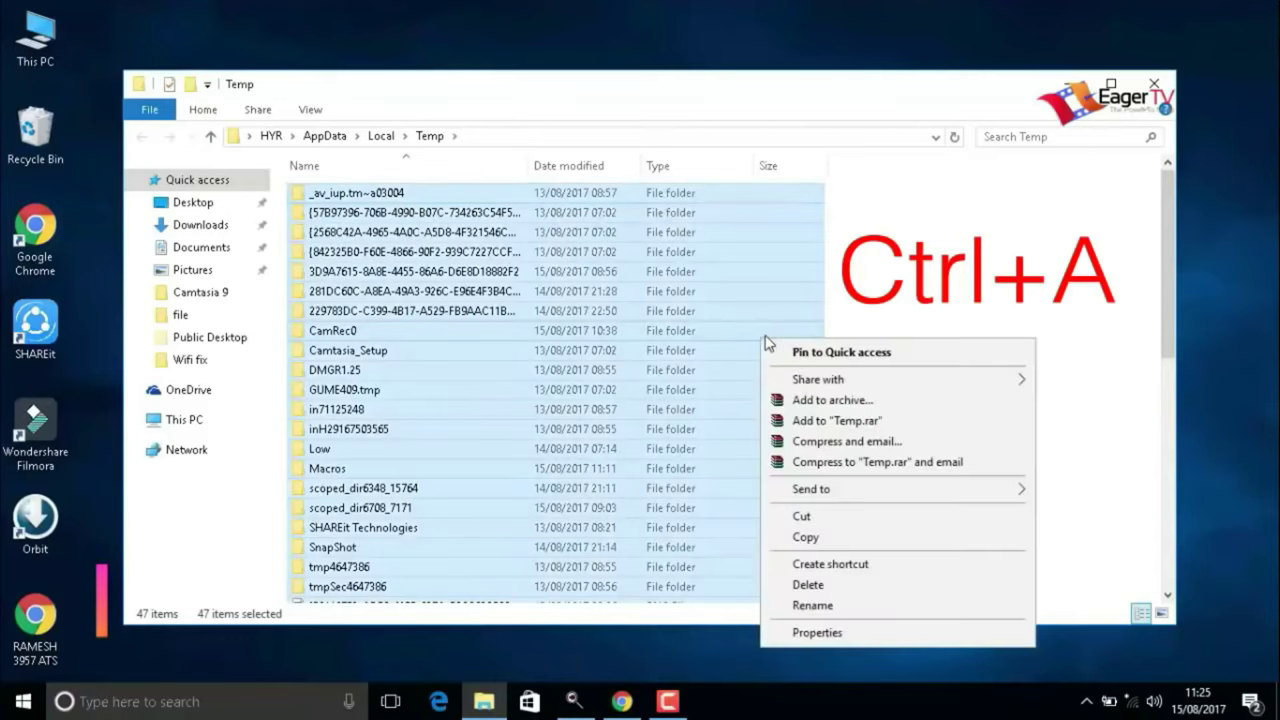
{"action": "left_click", "coordinate": [809, 585]}
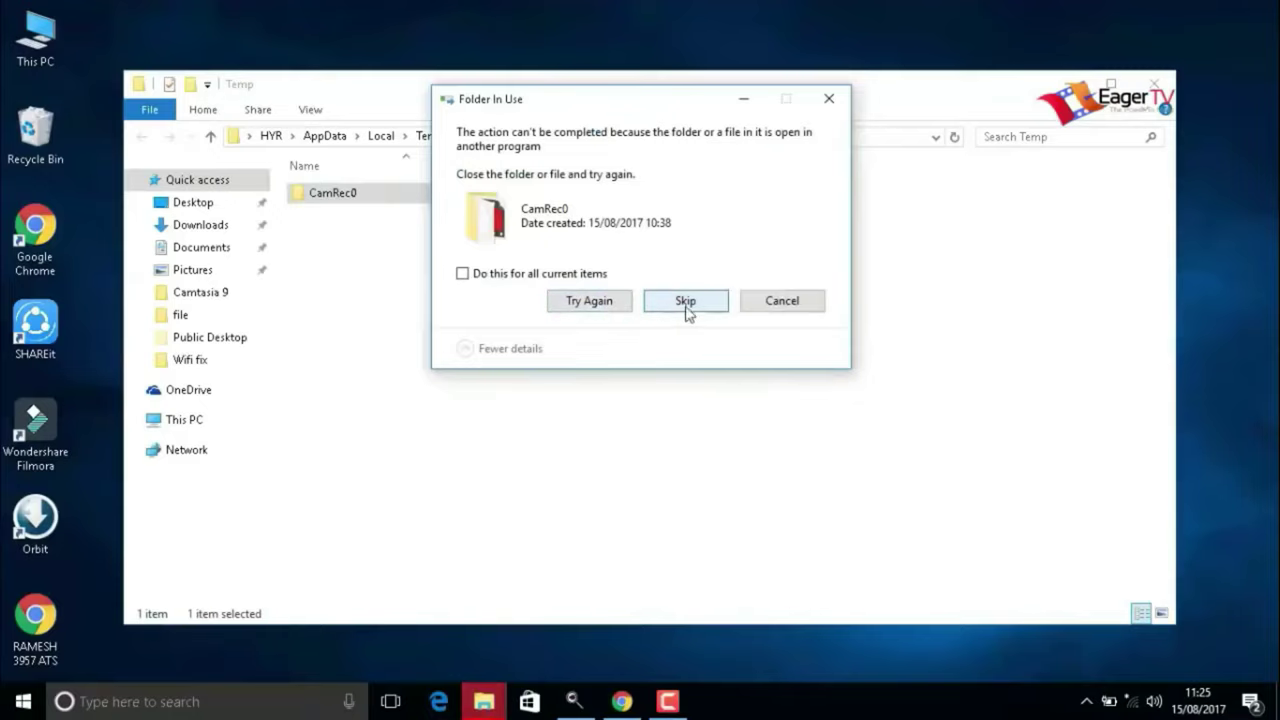
{"action": "left_click", "coordinate": [768, 305]}
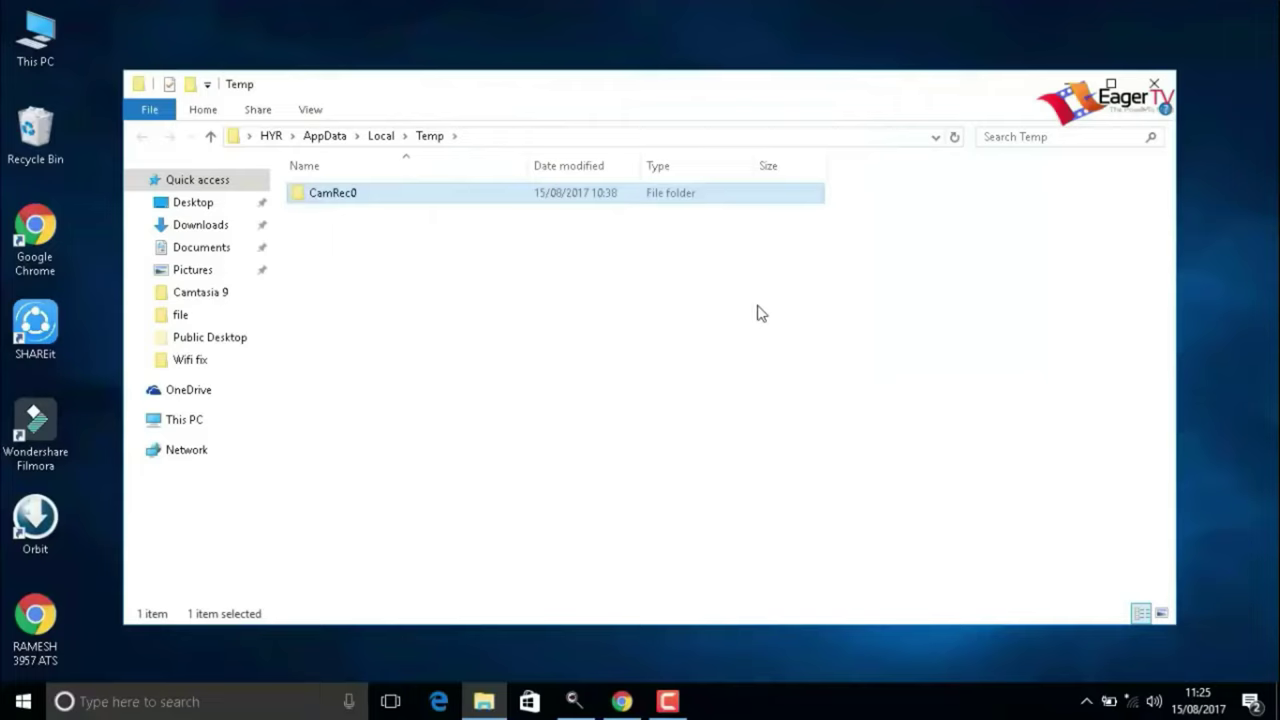
{"action": "left_click", "coordinate": [1154, 84]}
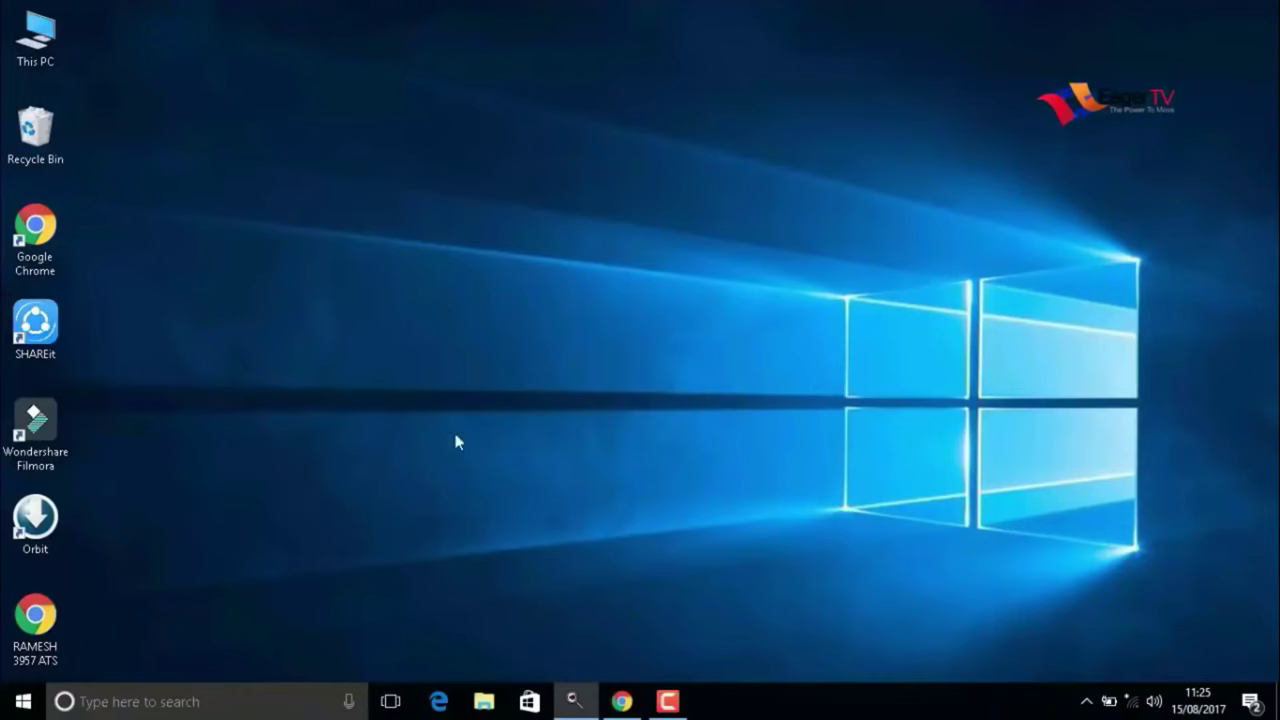
Step: Open the Windows Temp folder by running temp, and grant permanent access to it
{"action": "key", "text": "super"}
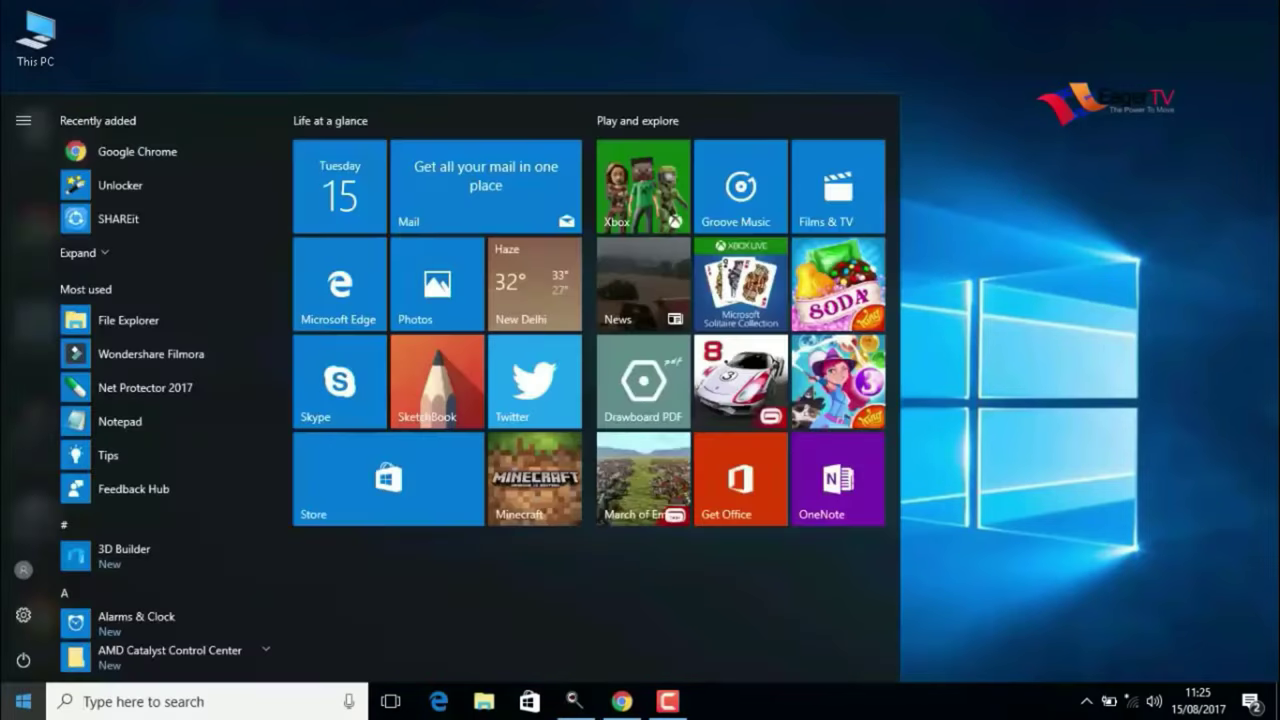
{"action": "type", "text": "run"}
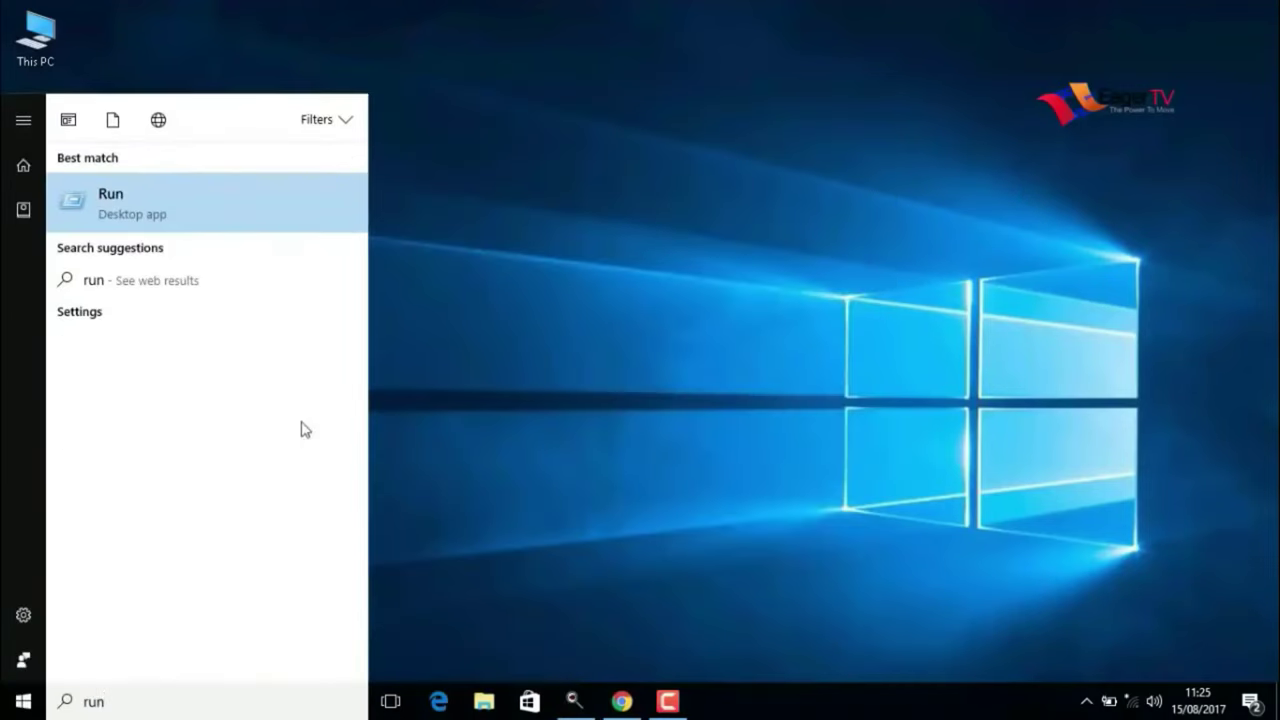
{"action": "left_click", "coordinate": [130, 212]}
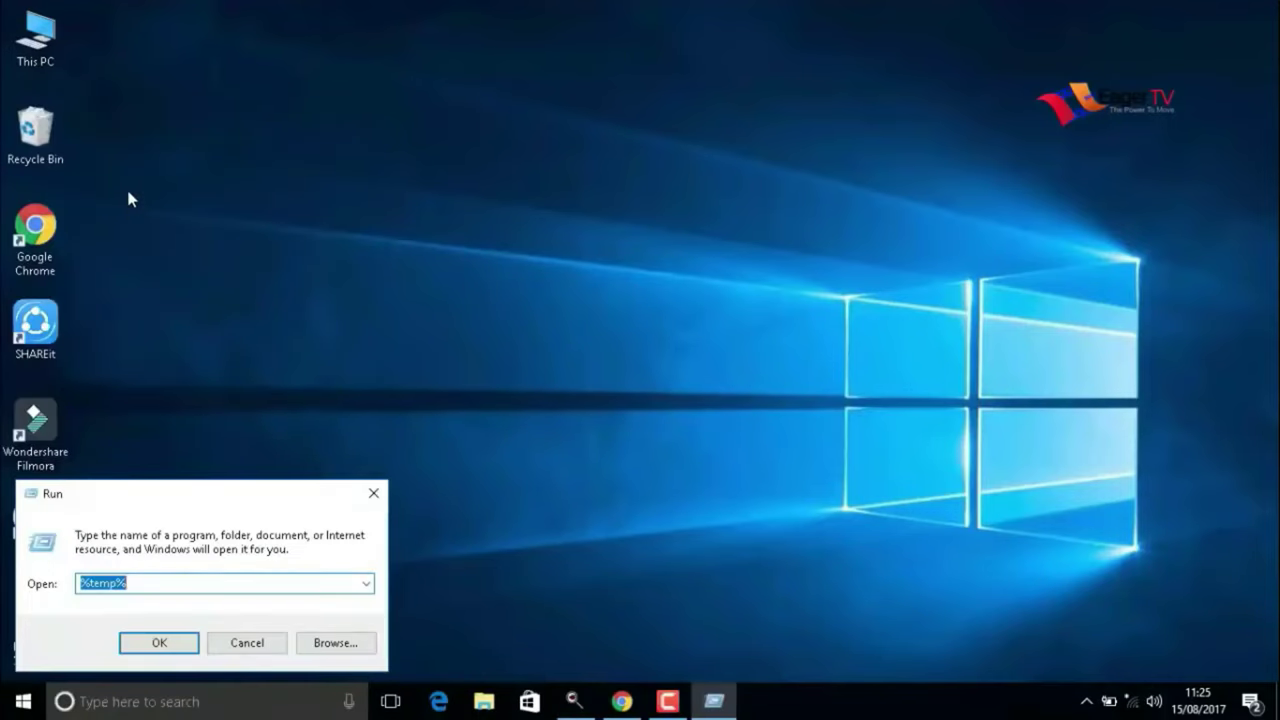
{"action": "type", "text": "t"}
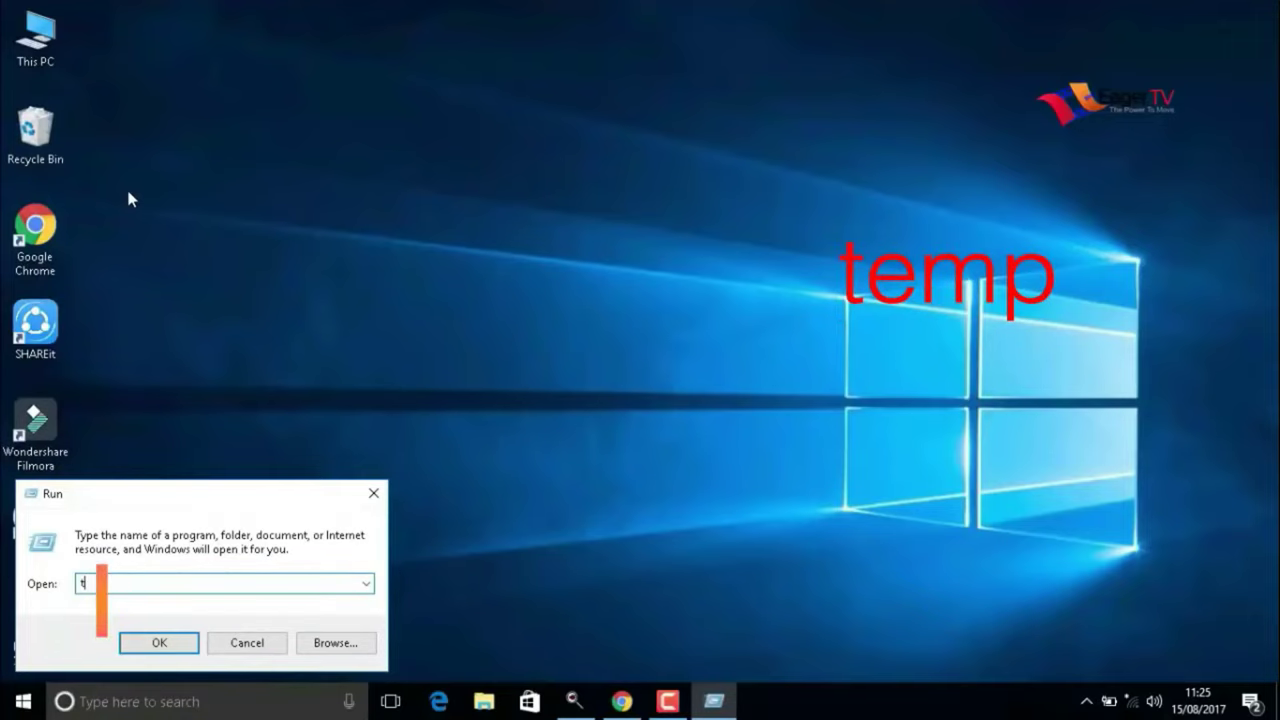
{"action": "type", "text": "emp"}
{"action": "left_click", "coordinate": [180, 640]}
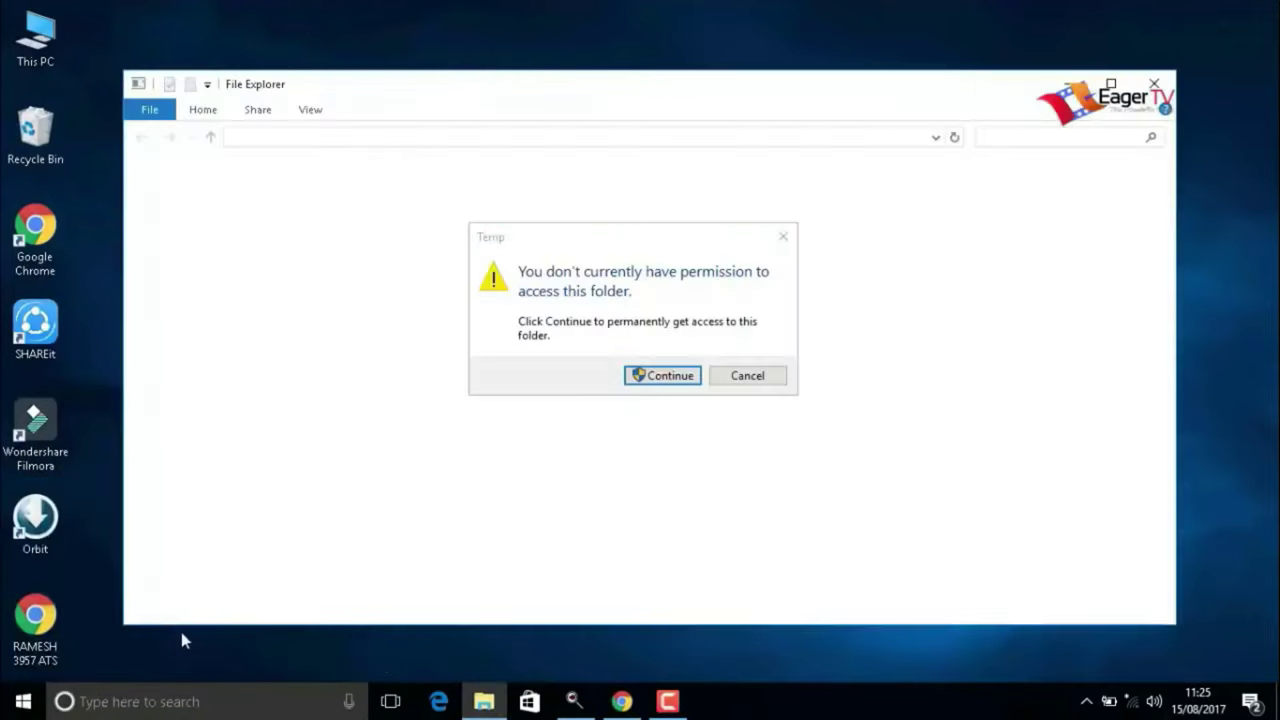
{"action": "left_click", "coordinate": [651, 379]}
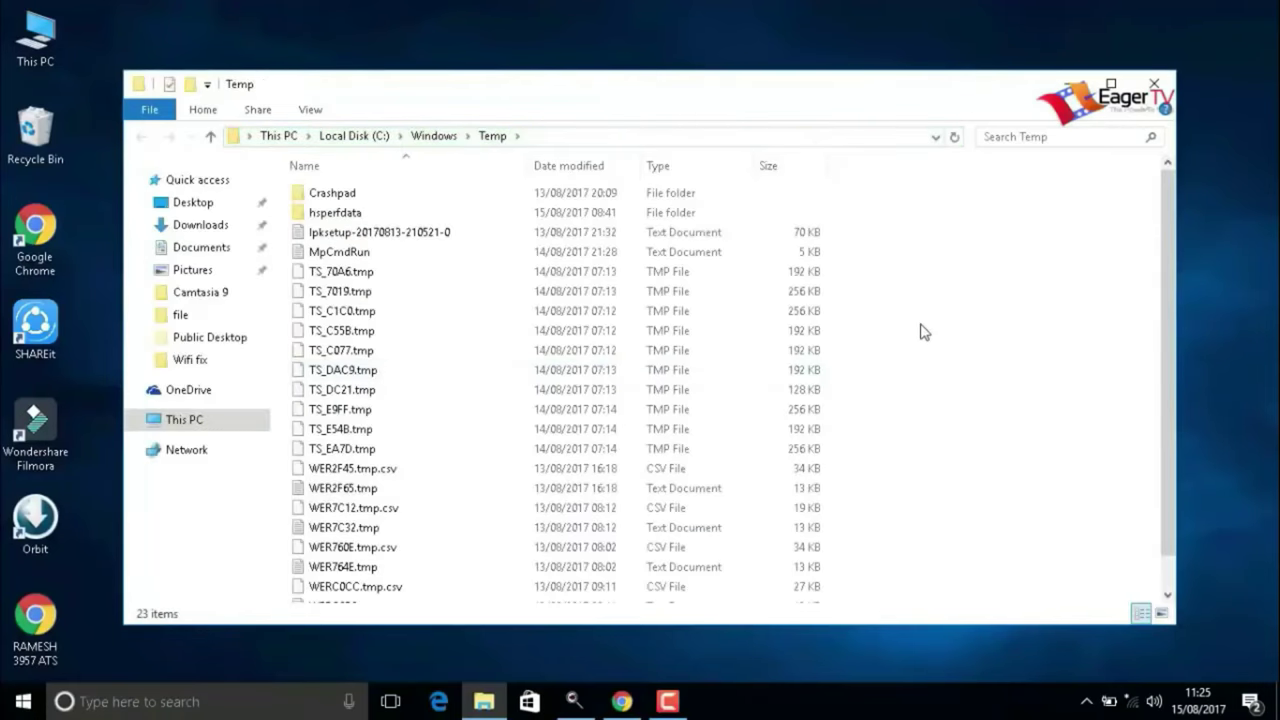
Step: Delete all files and folders in the Windows Temp folder and close its window
{"action": "key", "text": "ctrl+a"}
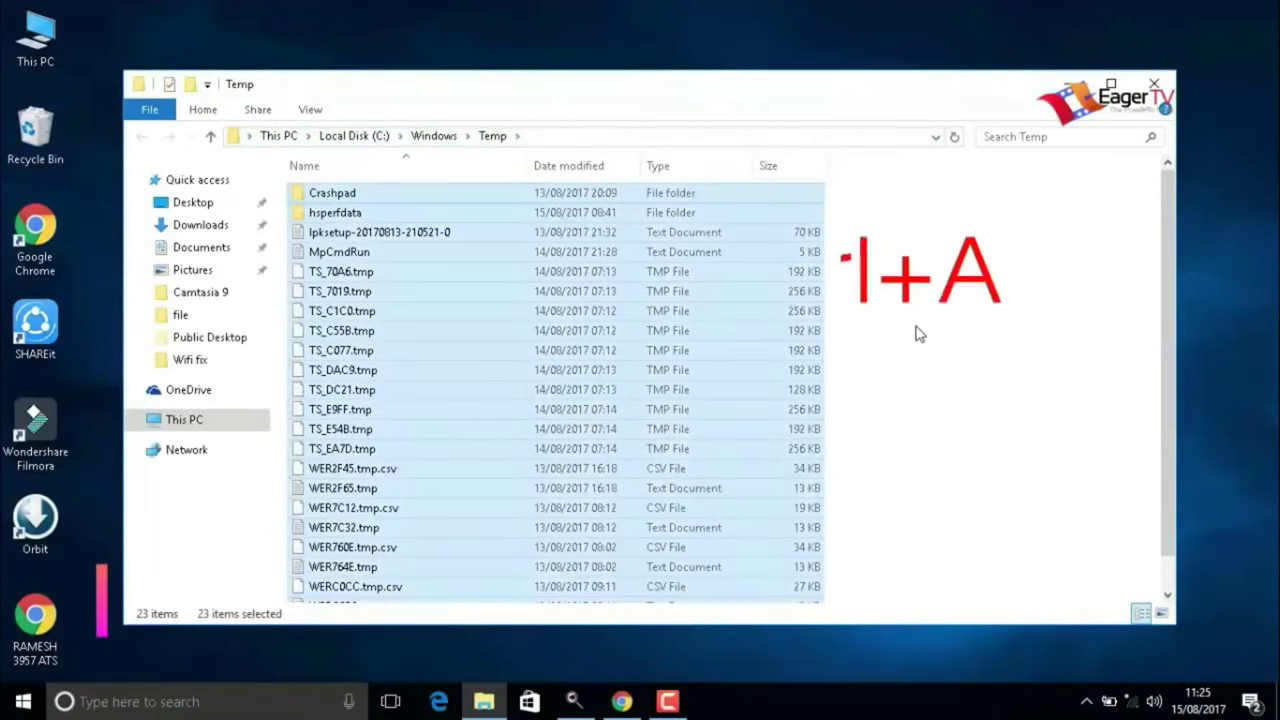
{"action": "right_click", "coordinate": [850, 341]}
{"action": "left_click", "coordinate": [958, 278]}
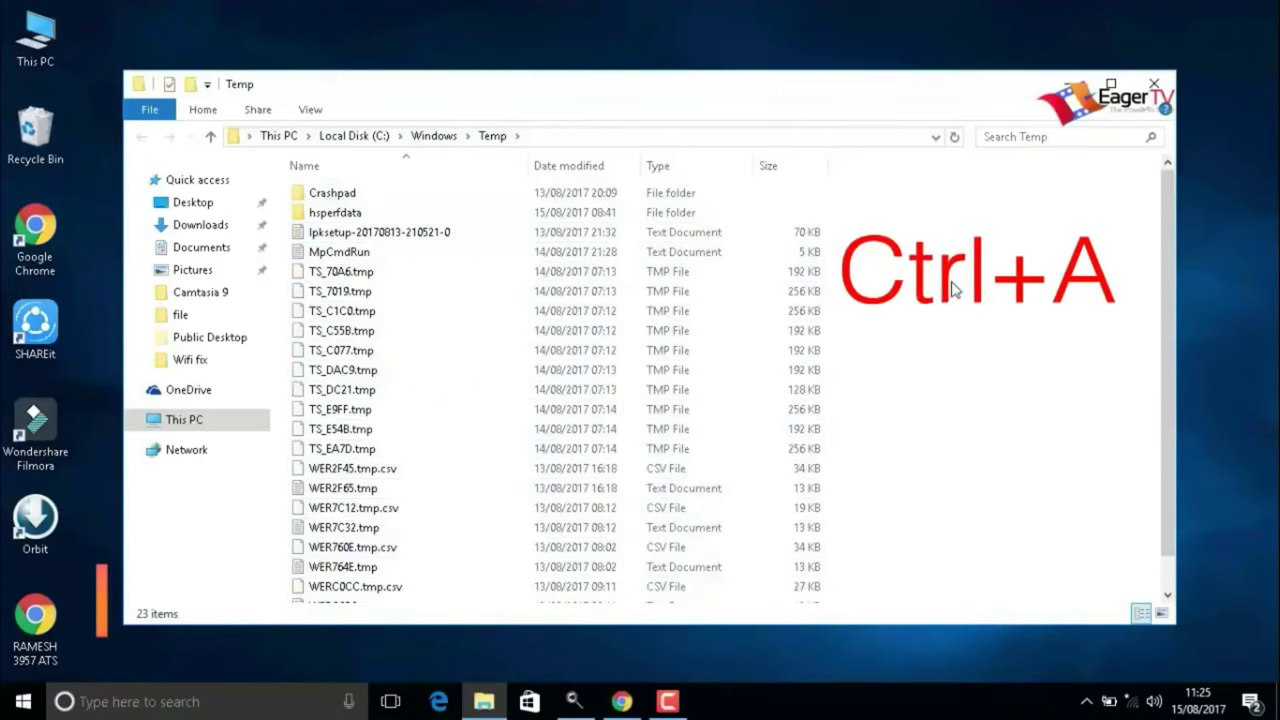
{"action": "key", "text": "ctrl+a"}
{"action": "right_click", "coordinate": [740, 307]}
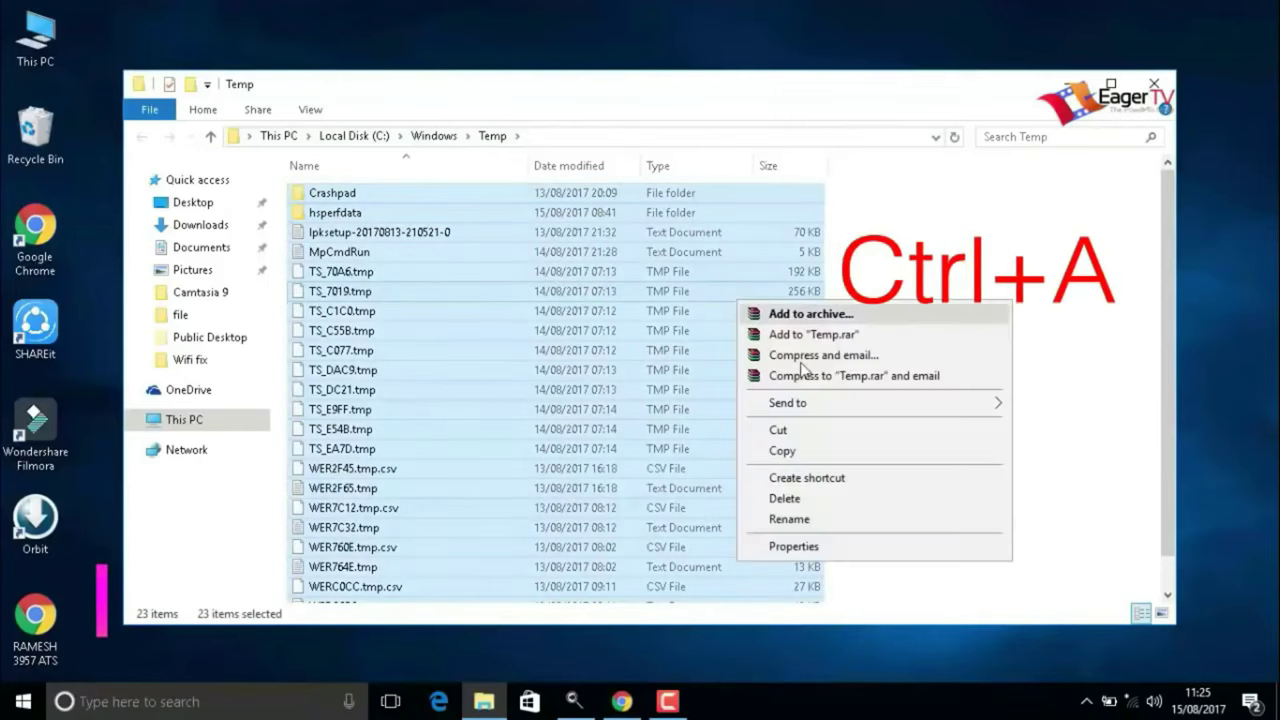
{"action": "left_click", "coordinate": [838, 499]}
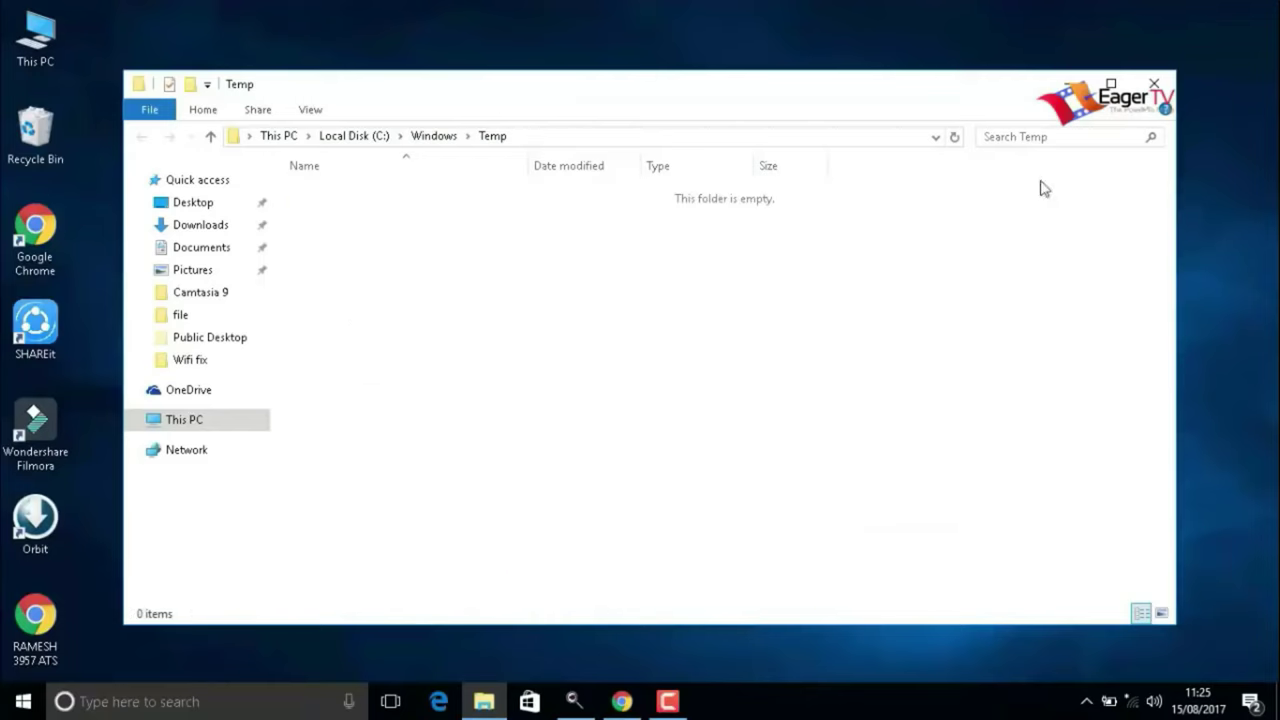
{"action": "left_click", "coordinate": [1154, 84]}
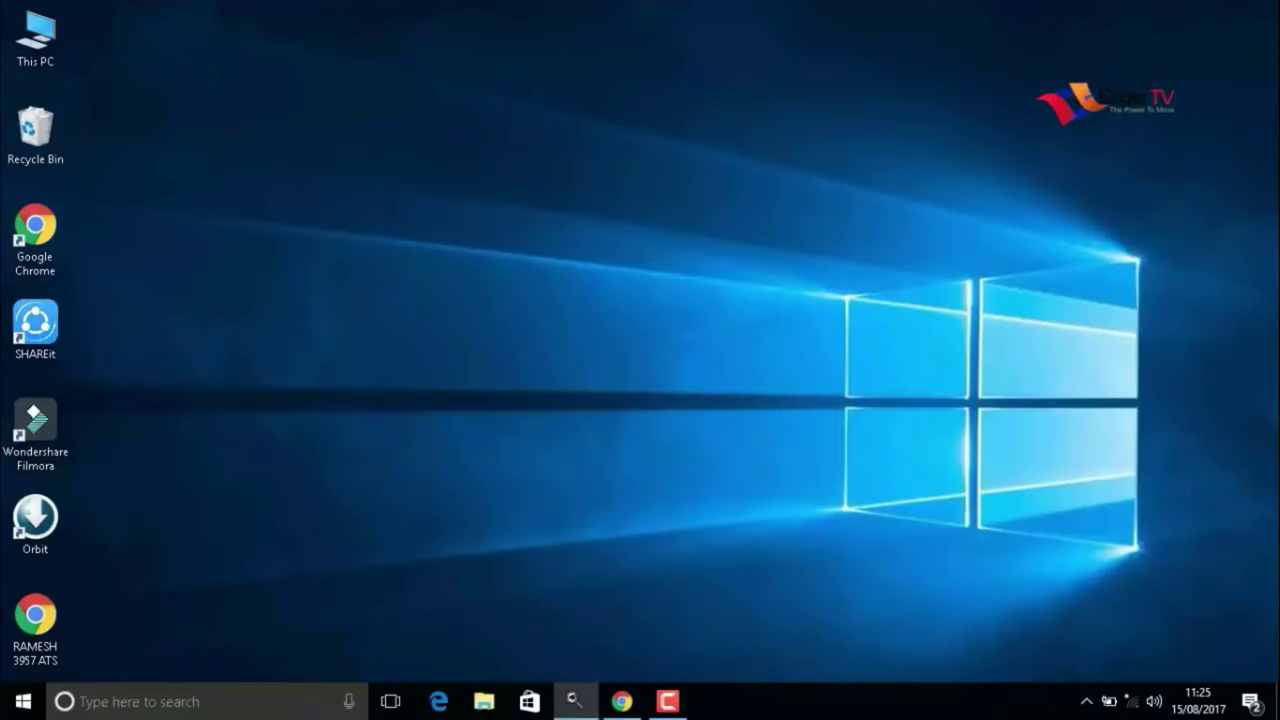
Step: Launch the Run dialog and open the Windows Prefetch folder with prefetch
{"action": "key", "text": "super"}
{"action": "type", "text": "r"}
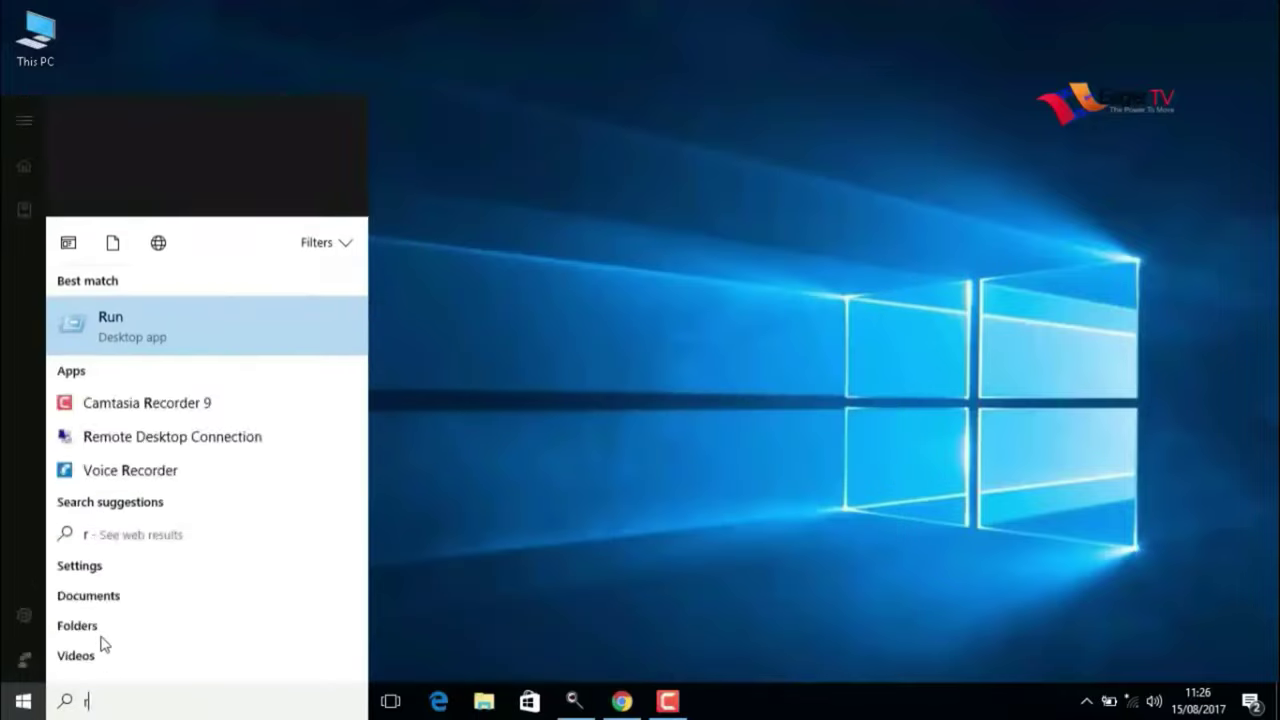
{"action": "type", "text": "un"}
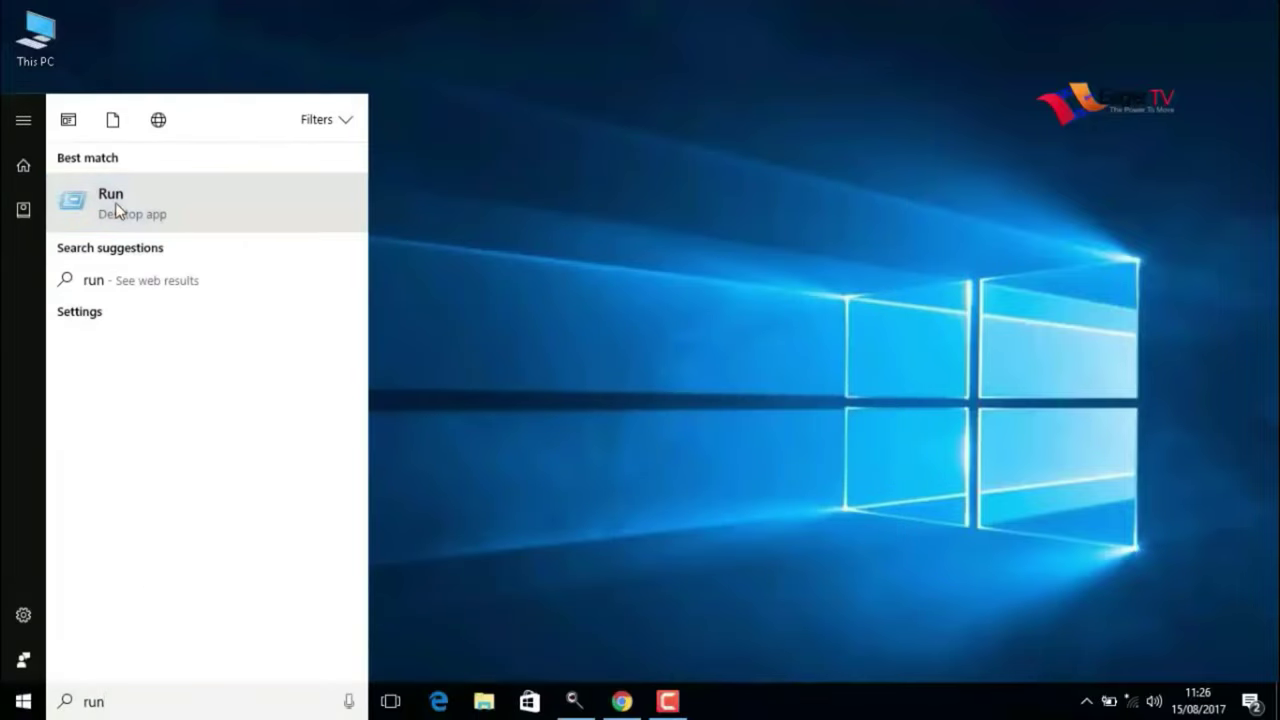
{"action": "left_click", "coordinate": [116, 205]}
{"action": "type", "text": "pre"}
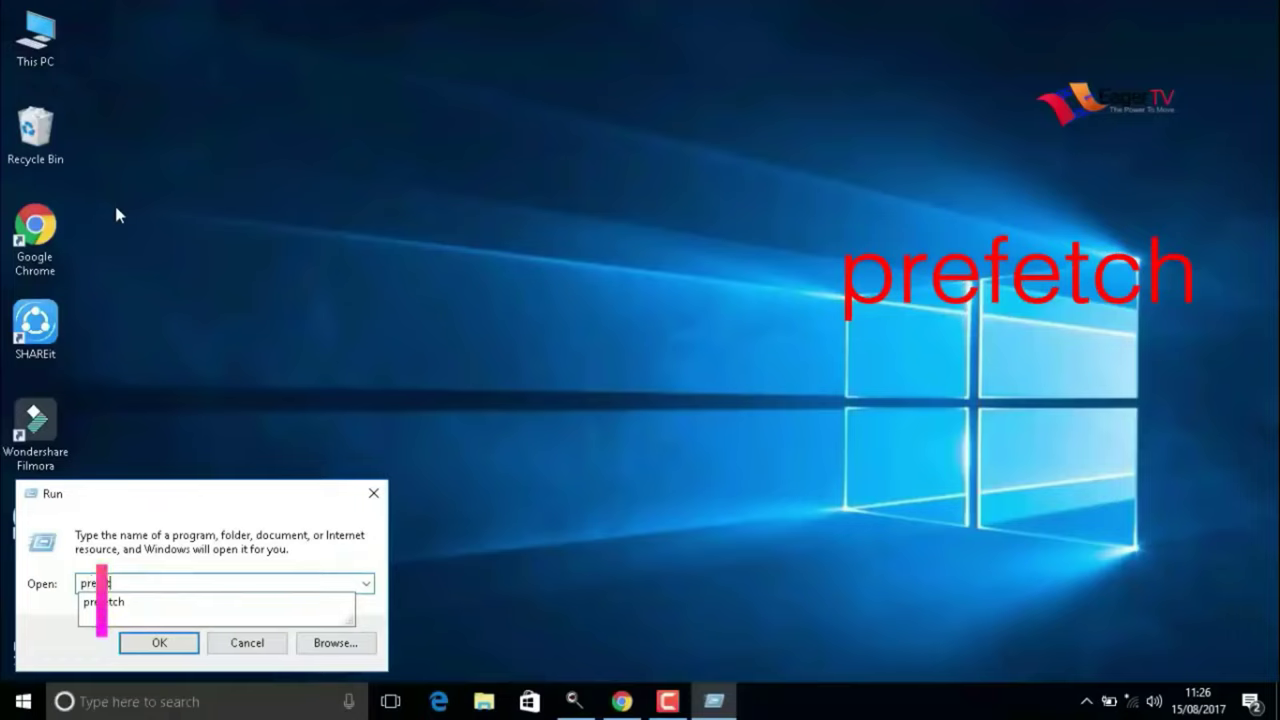
{"action": "type", "text": "fetch"}
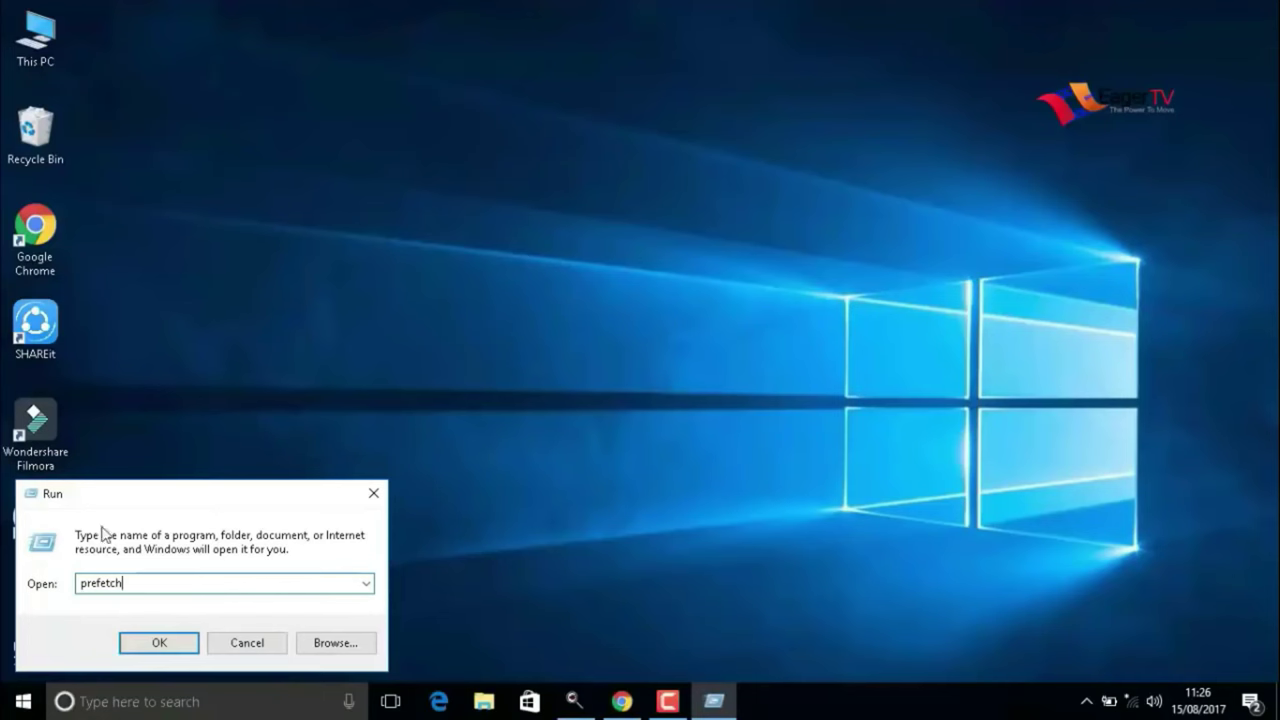
{"action": "left_click", "coordinate": [162, 648]}
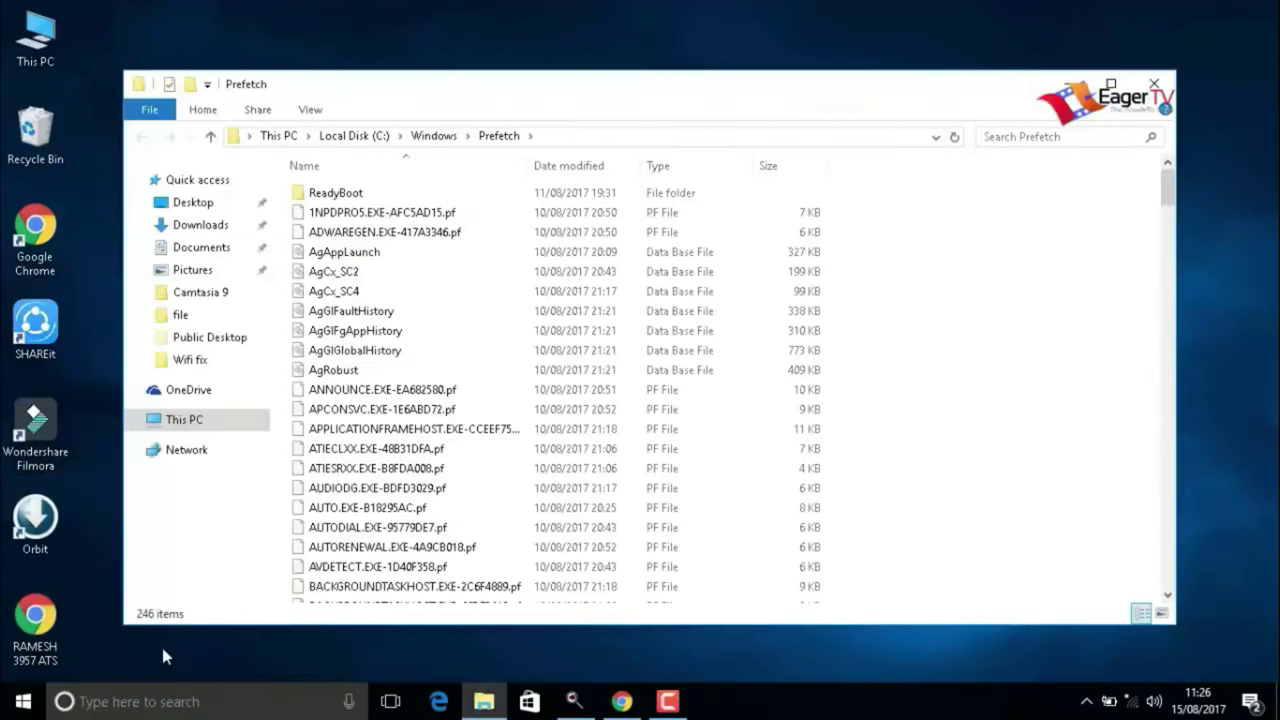
Step: Delete all files and folders in the Windows Prefetch folder and close its window
{"action": "key", "text": "ctrl+a"}
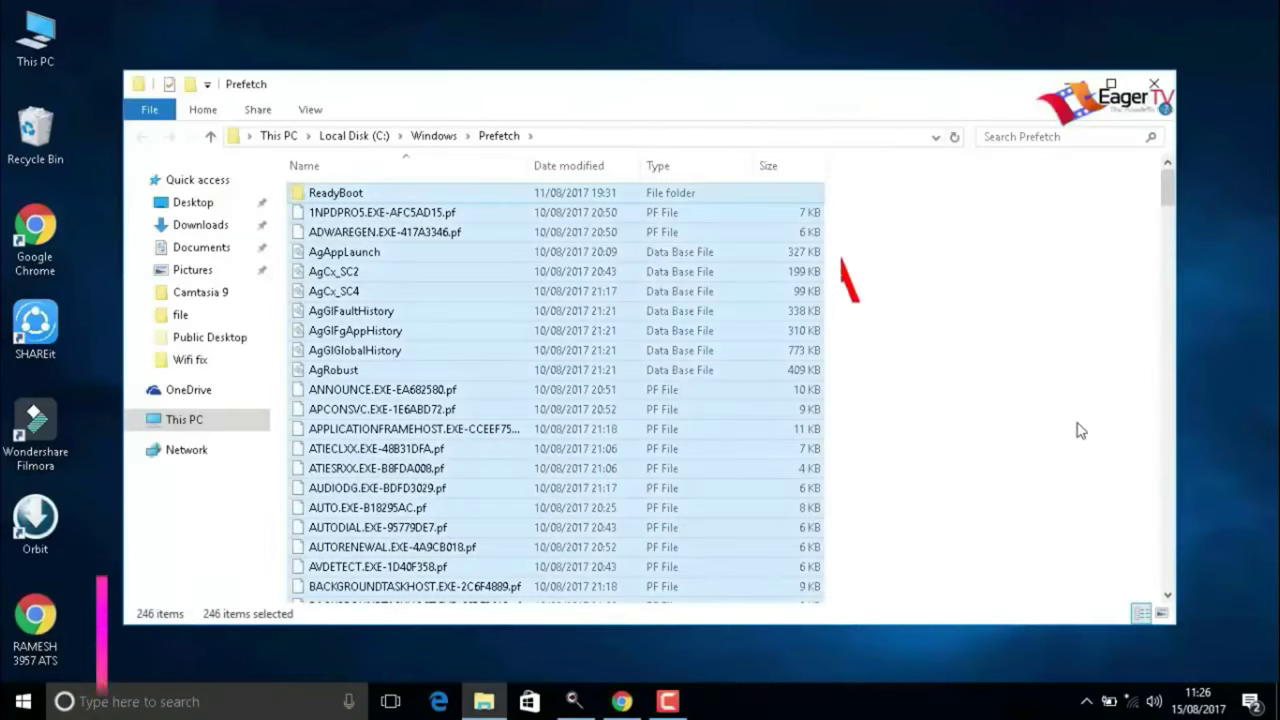
{"action": "right_click", "coordinate": [766, 397]}
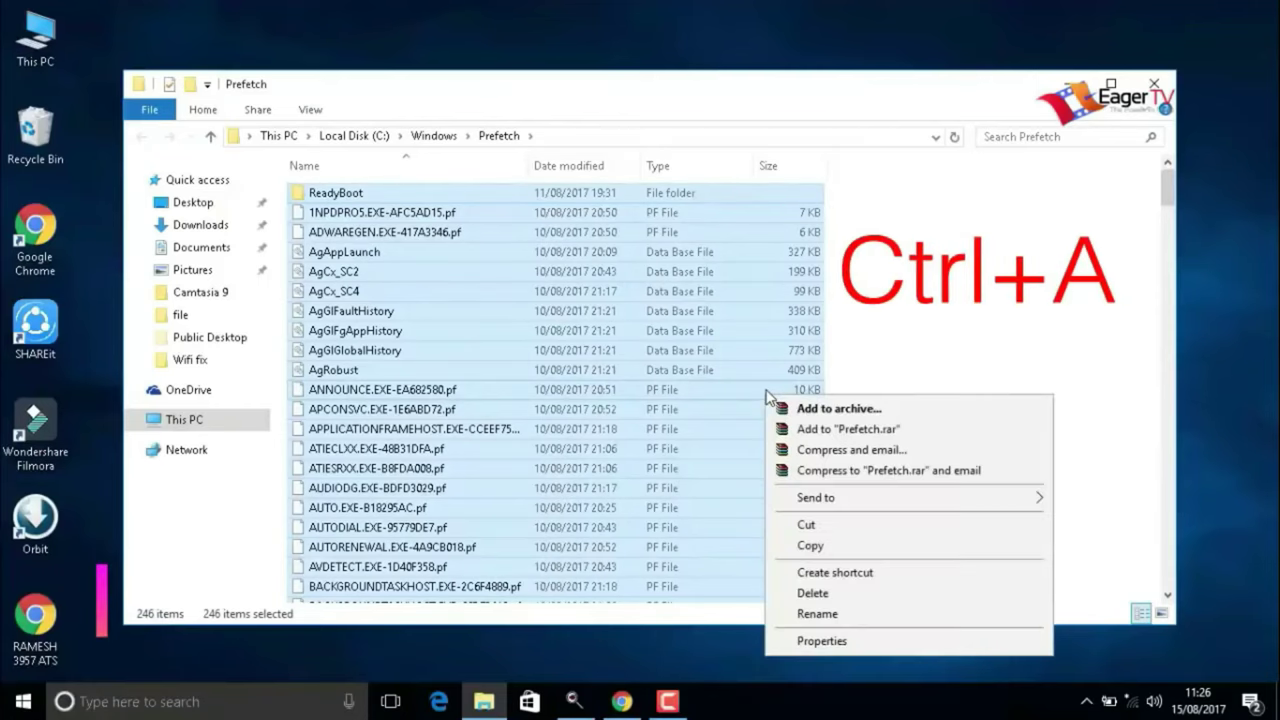
{"action": "left_click", "coordinate": [805, 593]}
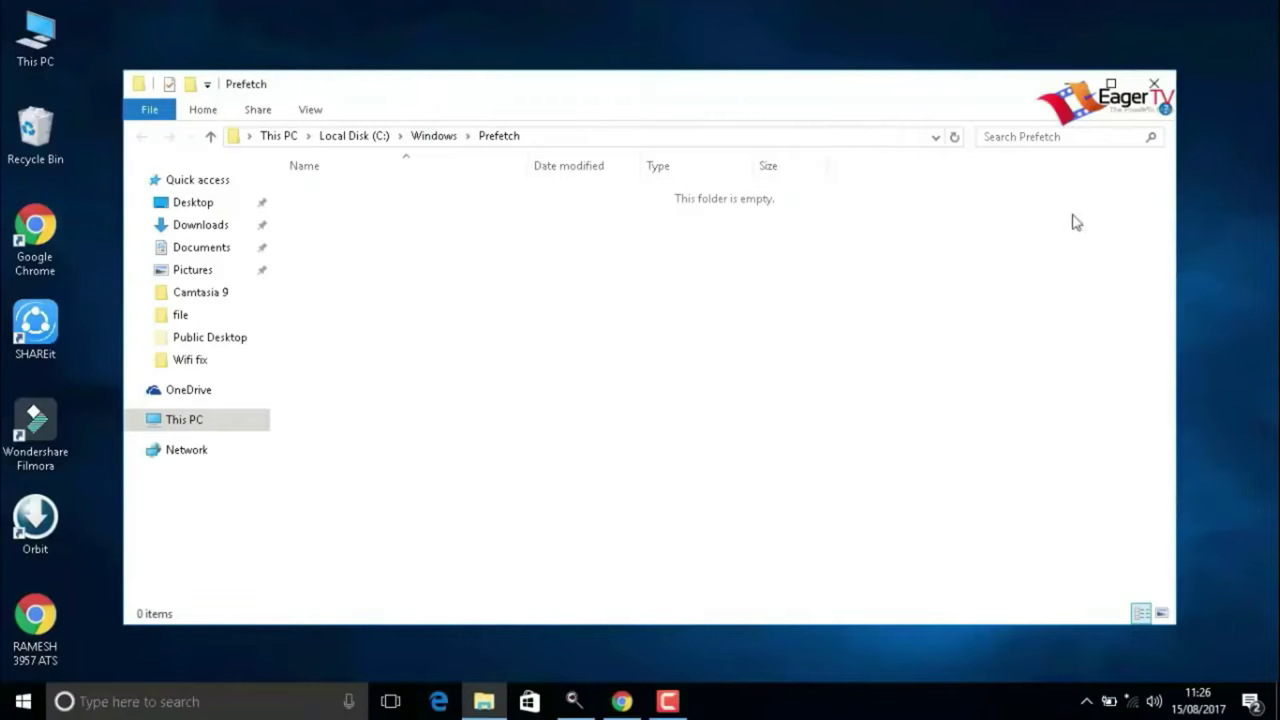
{"action": "left_click", "coordinate": [1154, 84]}
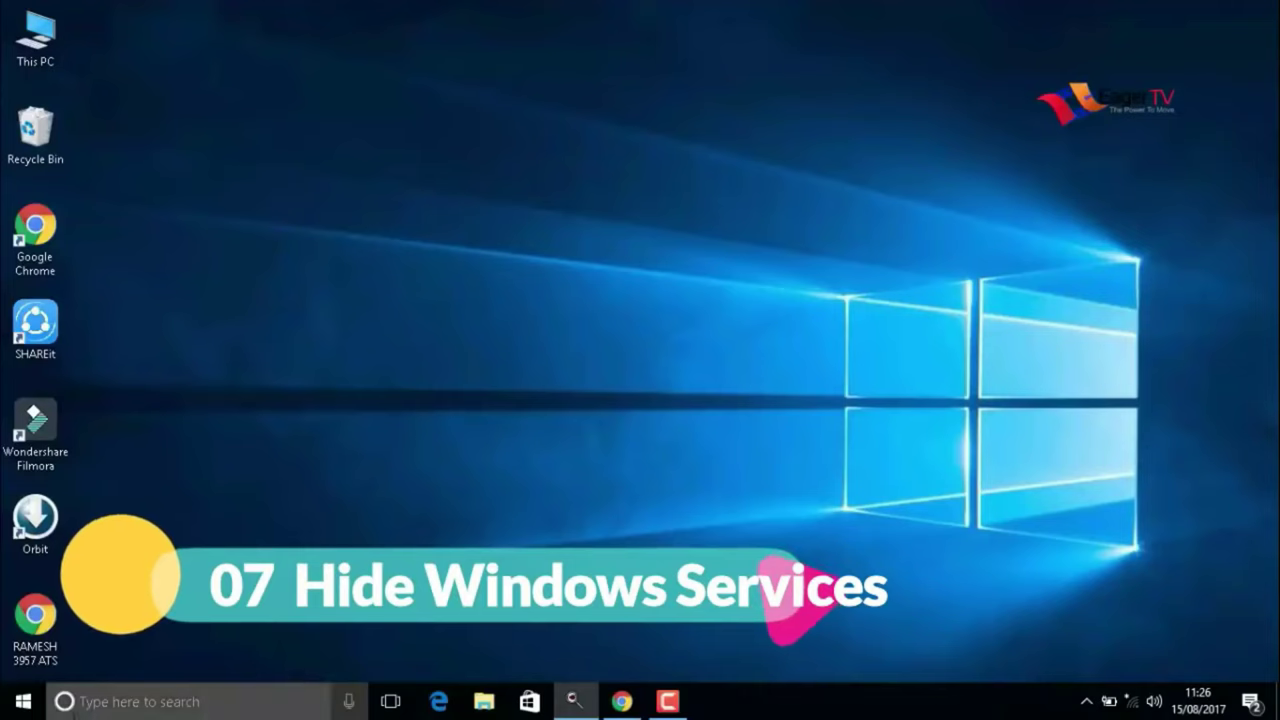
Step: Launch the Run dialog and open System Configuration with msconfig
{"action": "left_click", "coordinate": [23, 701]}
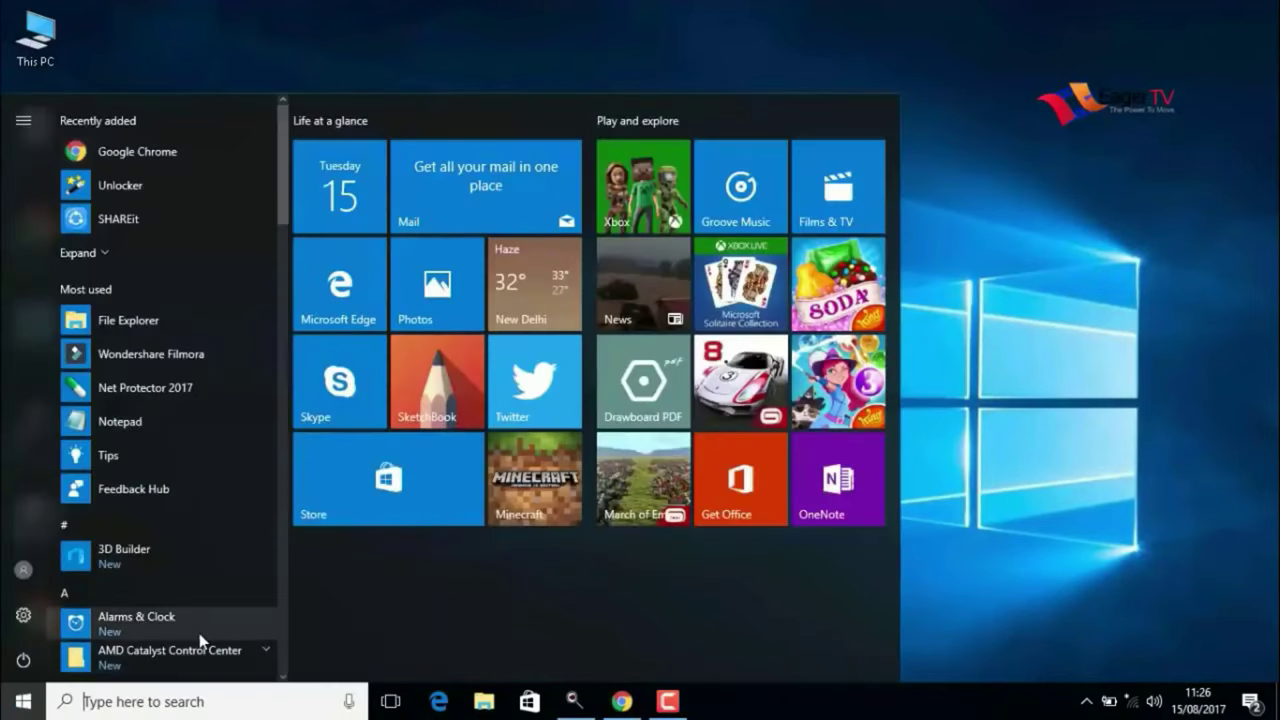
{"action": "type", "text": "run"}
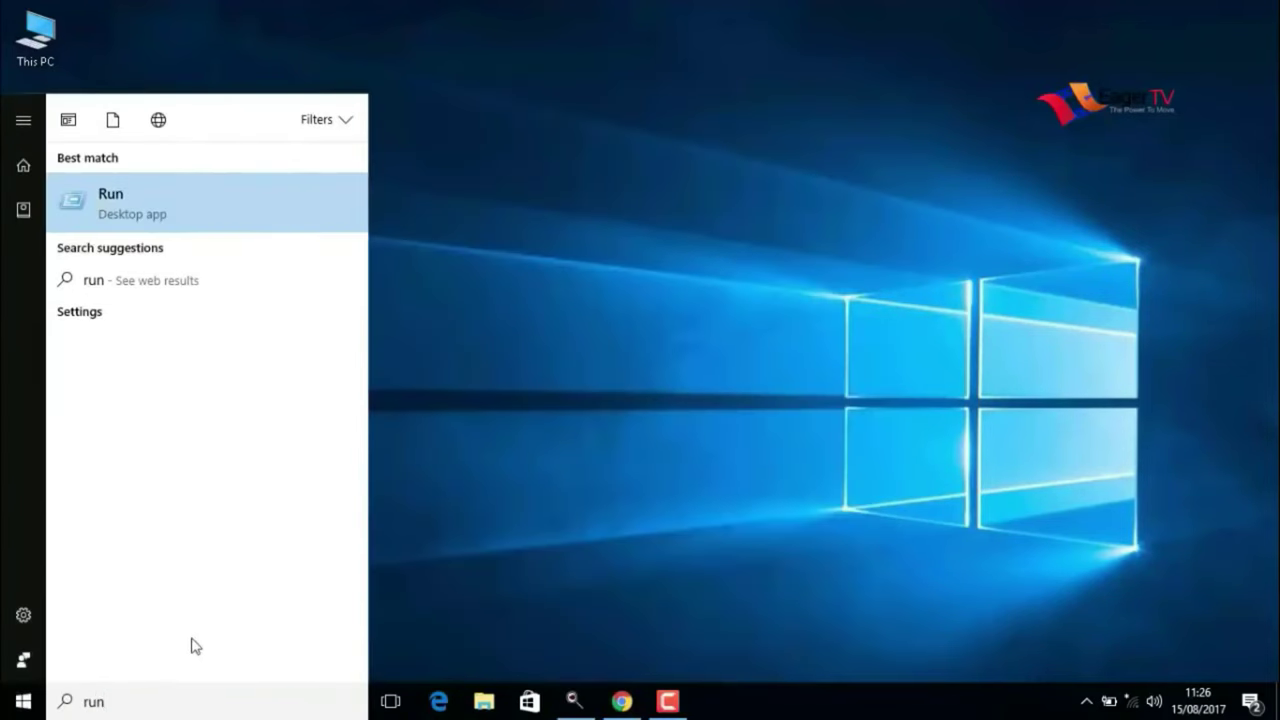
{"action": "left_click", "coordinate": [116, 205]}
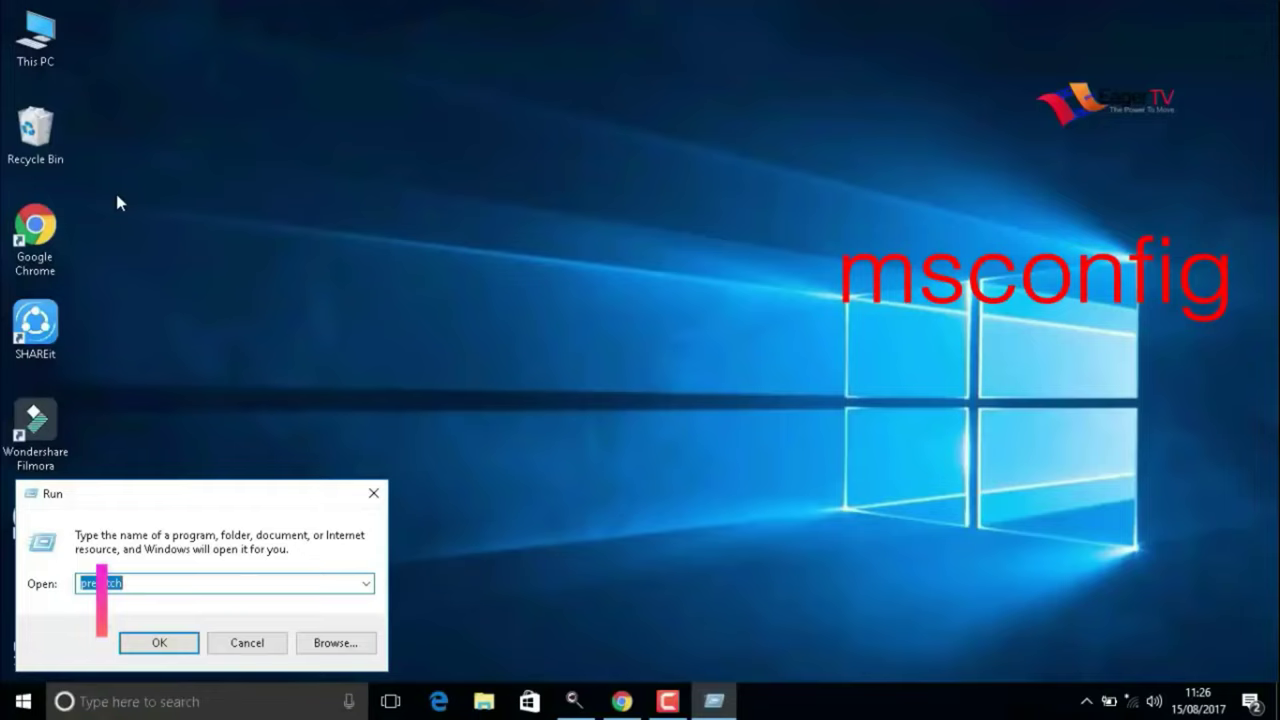
{"action": "type", "text": "msconfig"}
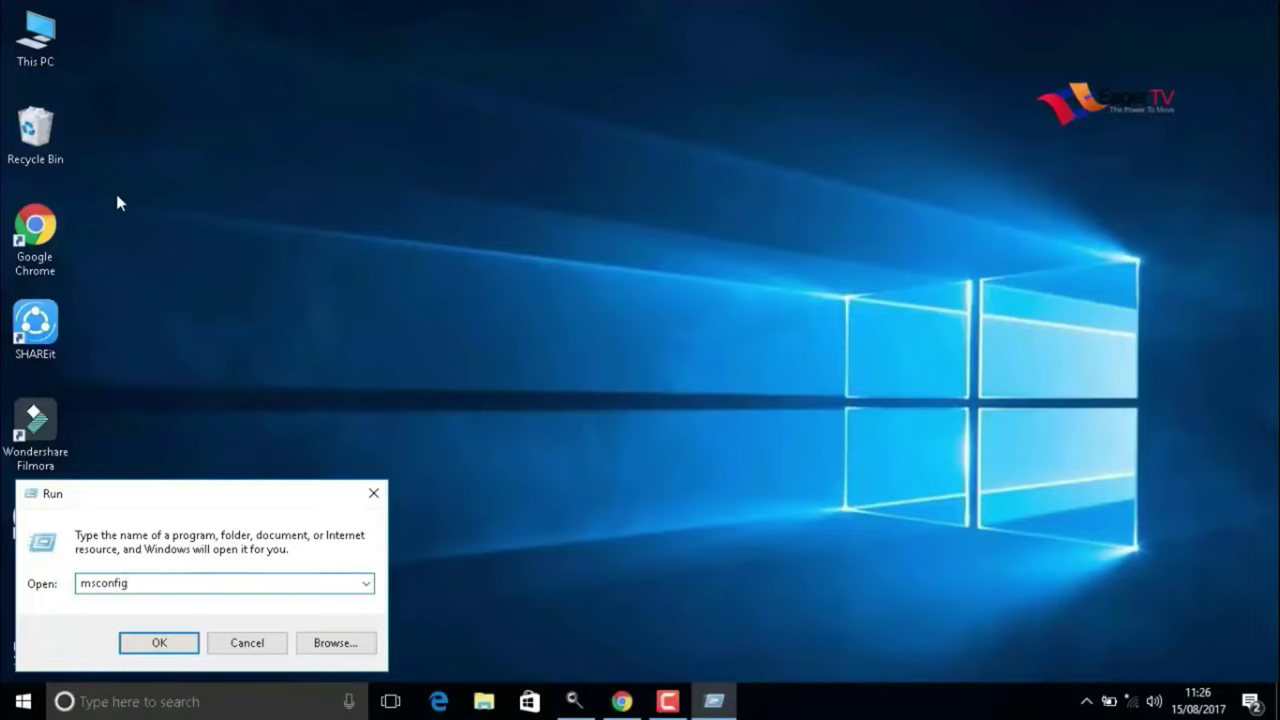
{"action": "left_click", "coordinate": [146, 647]}
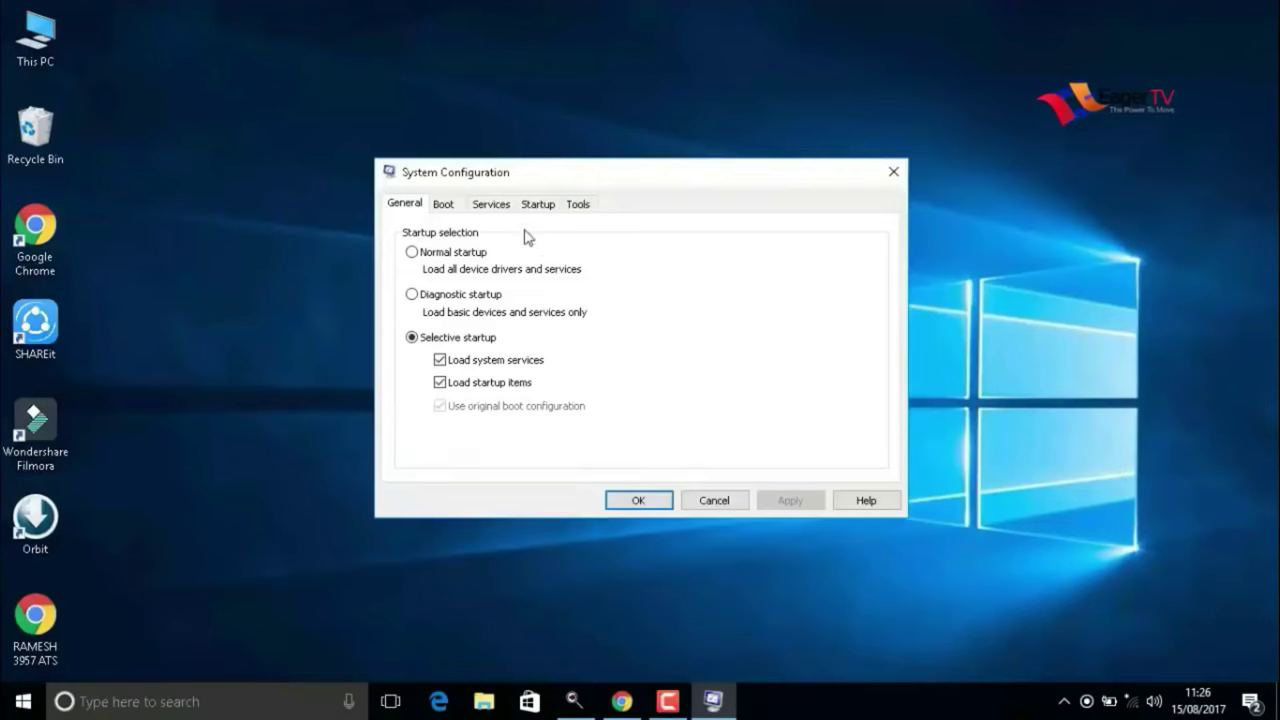
Step: Hide all Microsoft services in System Configuration's list of services and confirm the dialog
{"action": "left_click", "coordinate": [507, 207]}
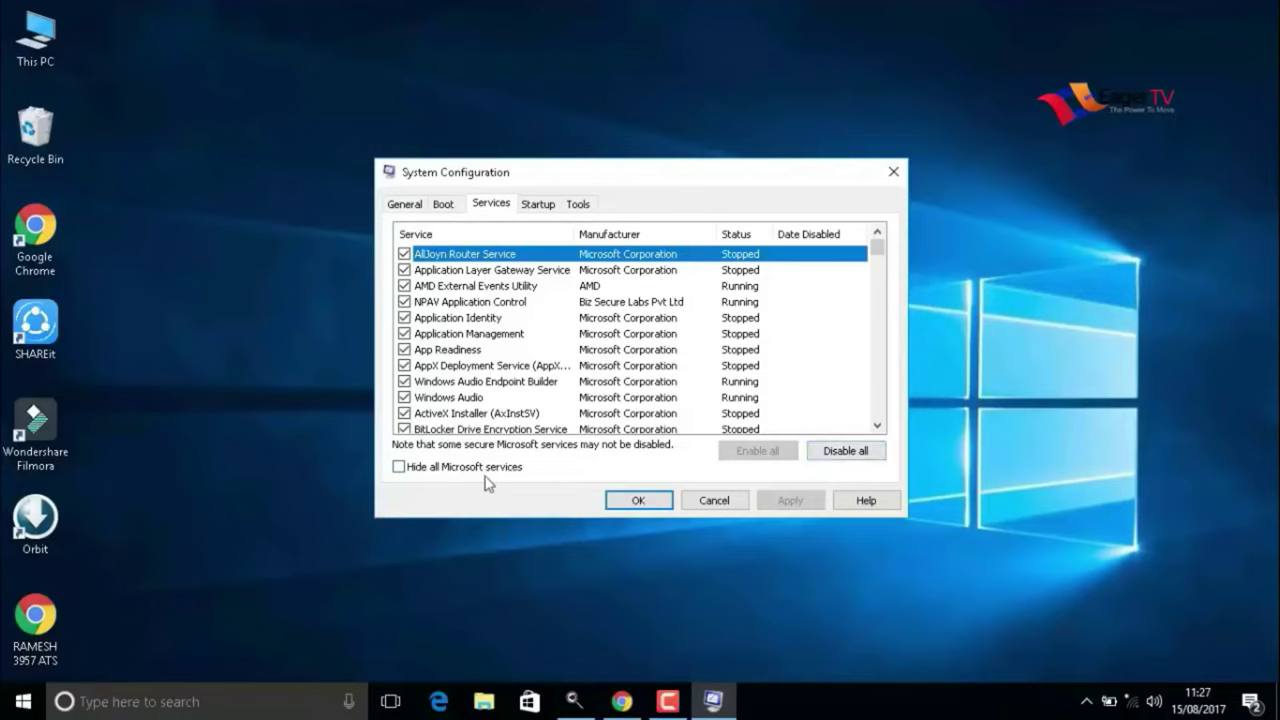
{"action": "left_click", "coordinate": [399, 466]}
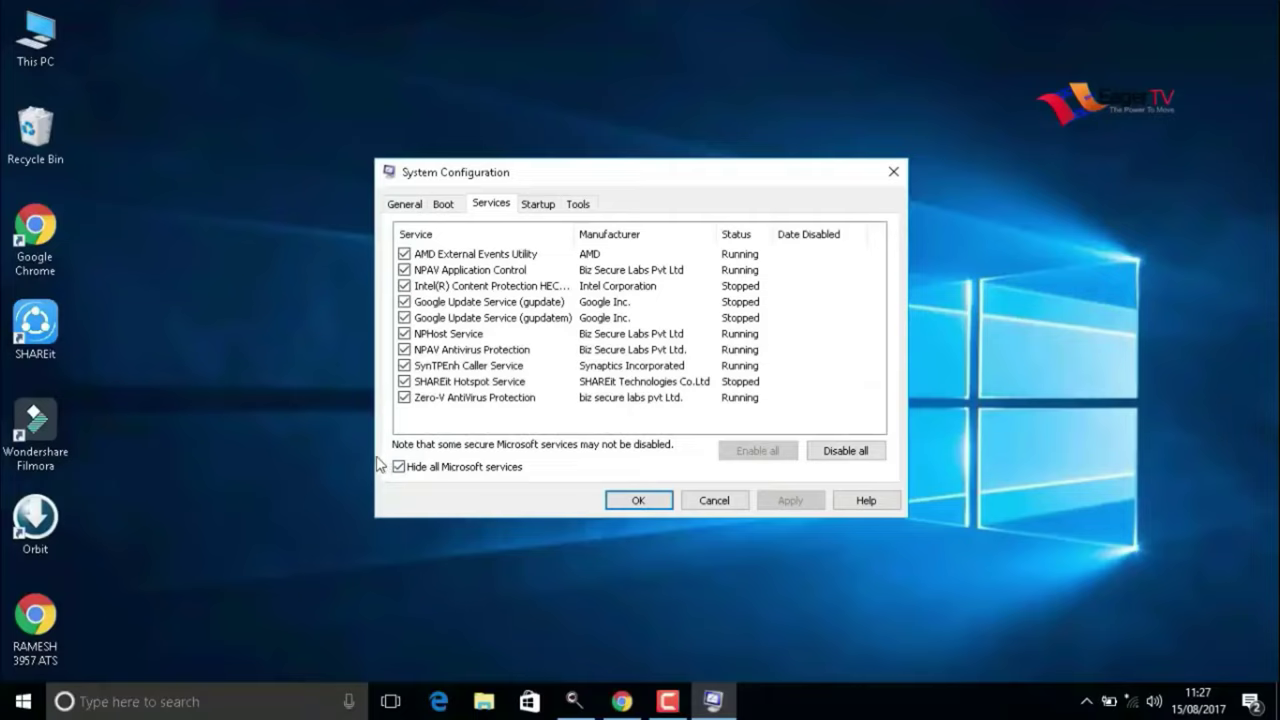
{"action": "left_click", "coordinate": [630, 505]}
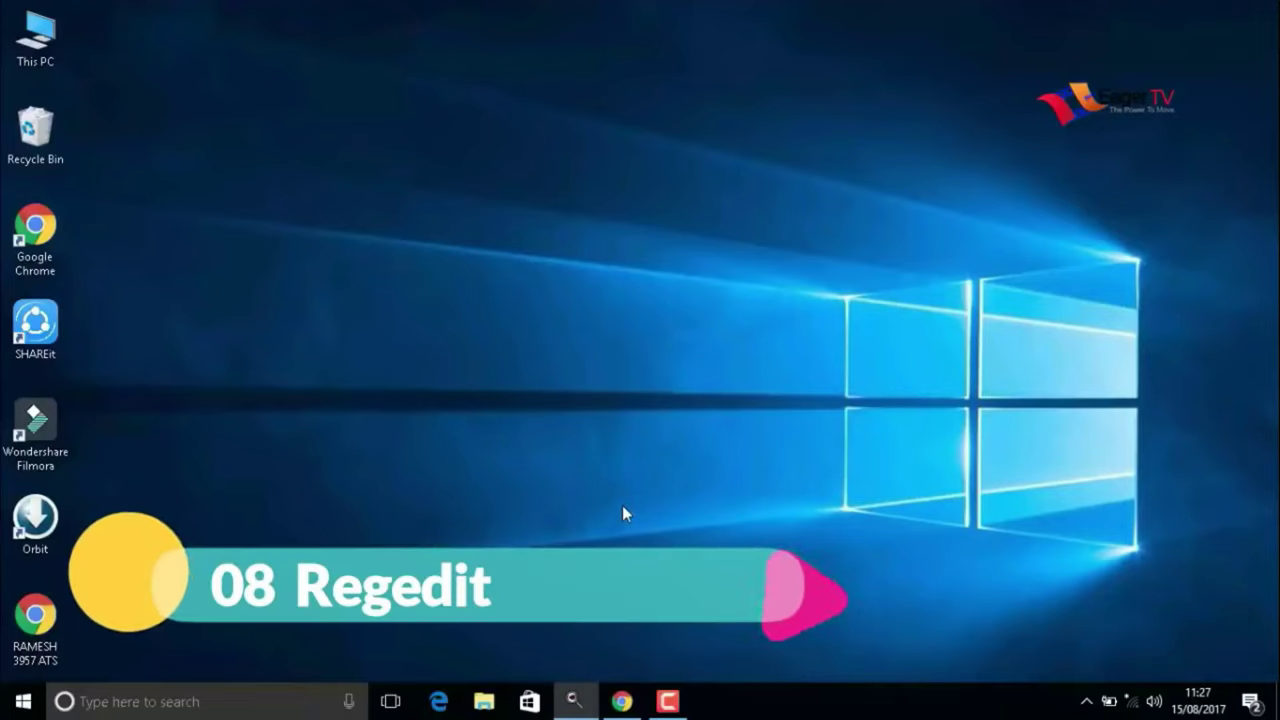
Step: Launch the Run dialog and open the Registry Editor with regedit
{"action": "left_click", "coordinate": [22, 704]}
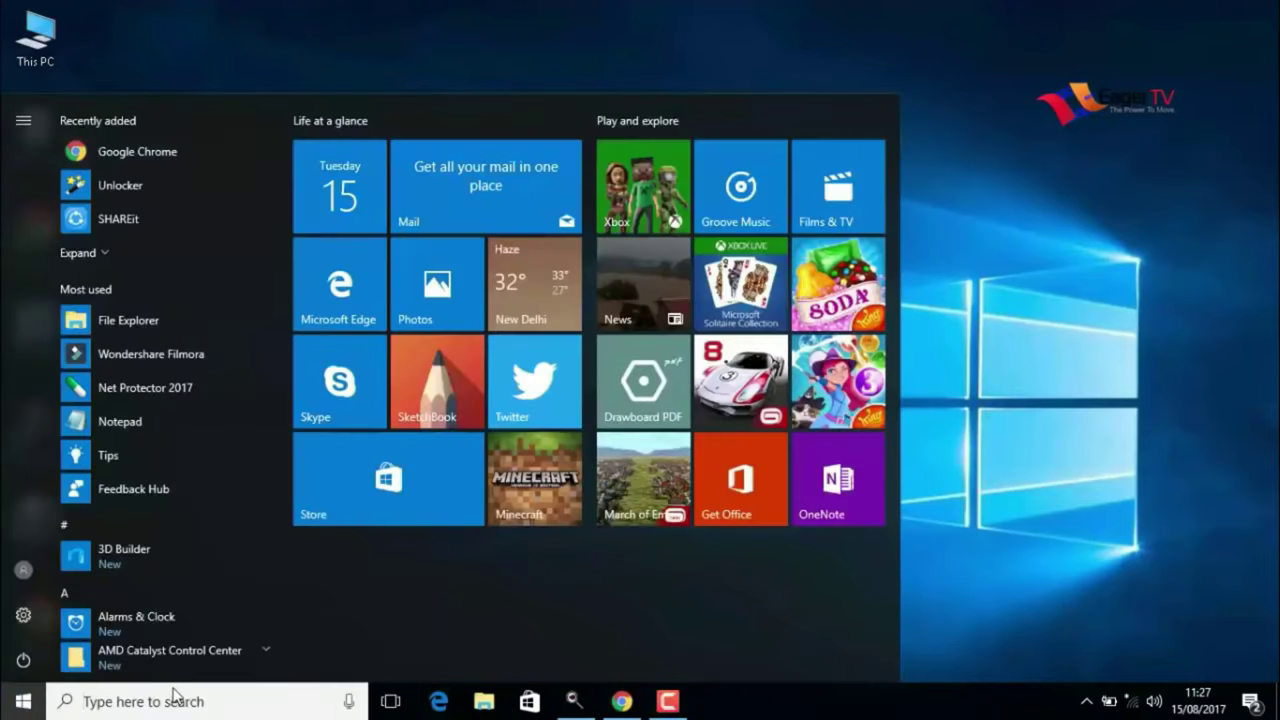
{"action": "type", "text": "run"}
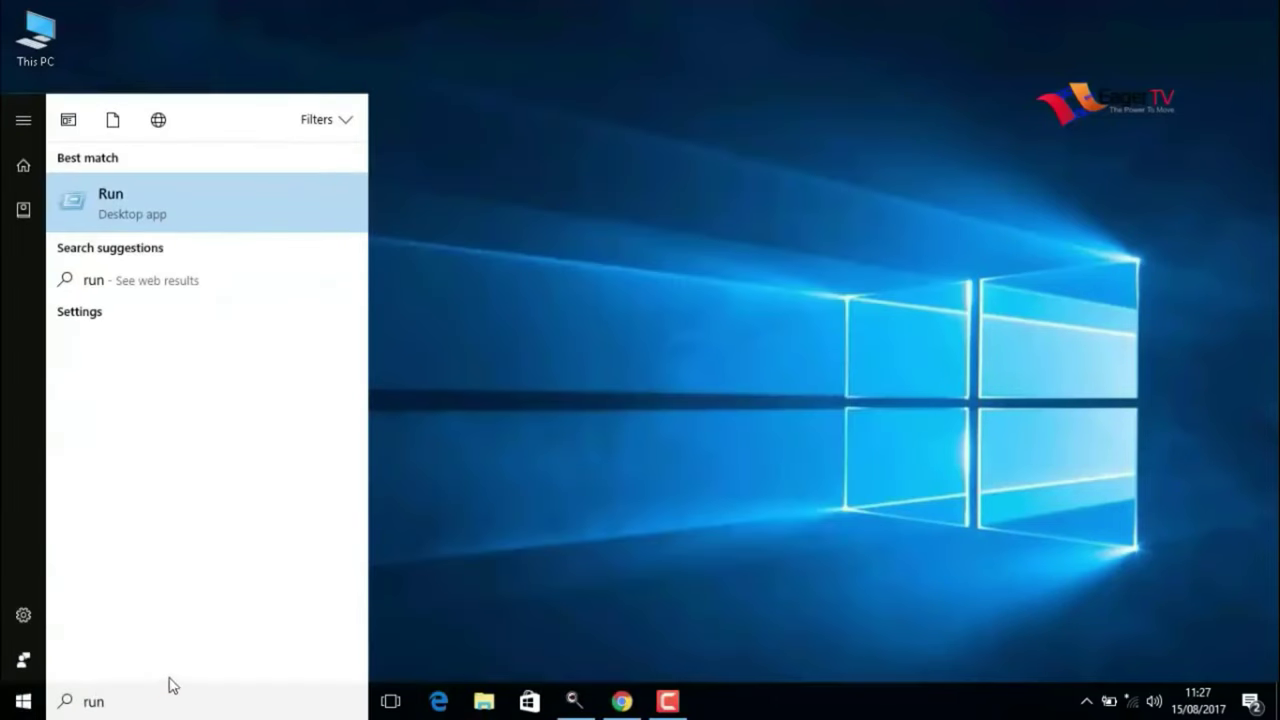
{"action": "left_click", "coordinate": [118, 216]}
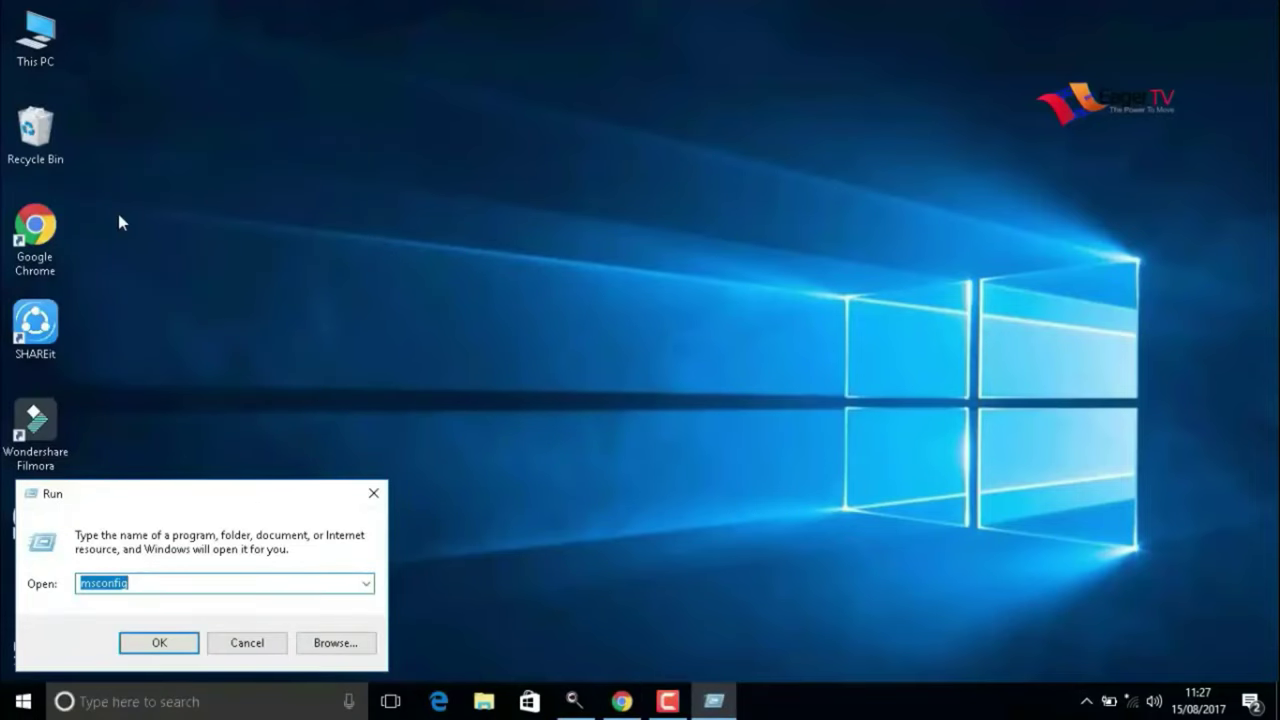
{"action": "type", "text": "regedit"}
{"action": "left_click", "coordinate": [134, 648]}
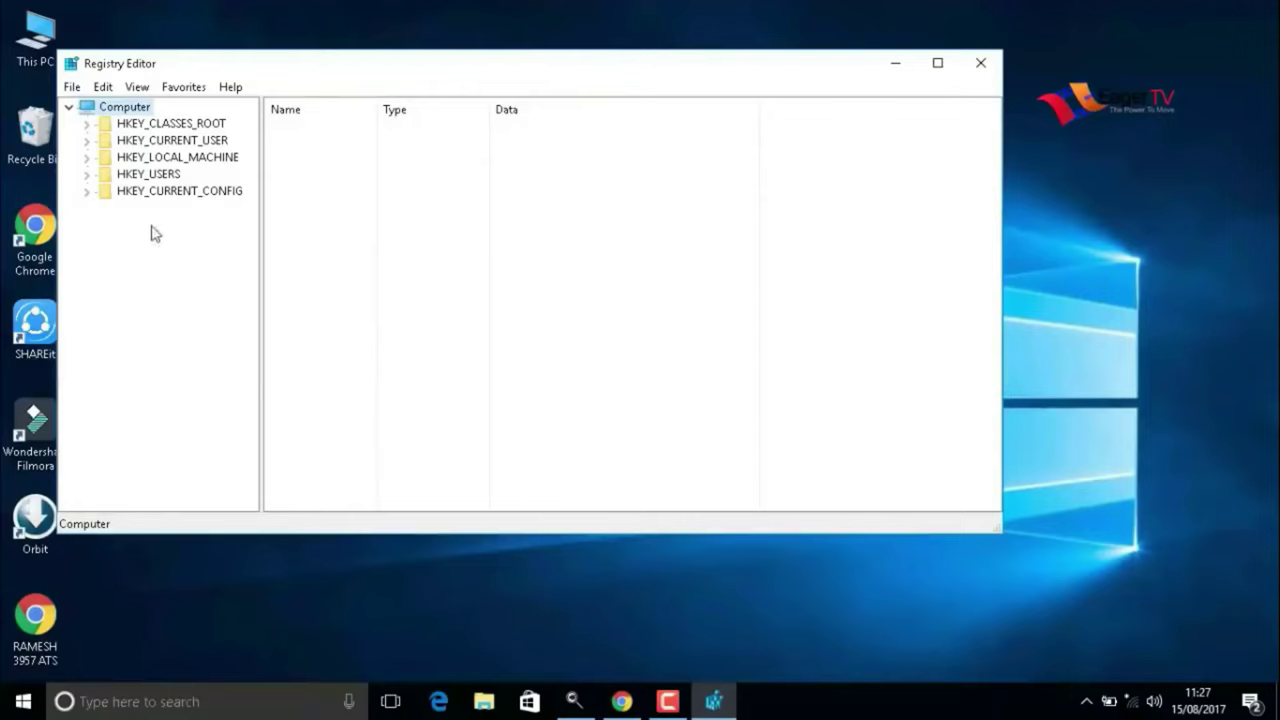
Step: Set the MouseHoverTime value to 10 in the registry key HKEY_CURRENT_USER\Control Panel\Mouse
{"action": "double_click", "coordinate": [152, 143]}
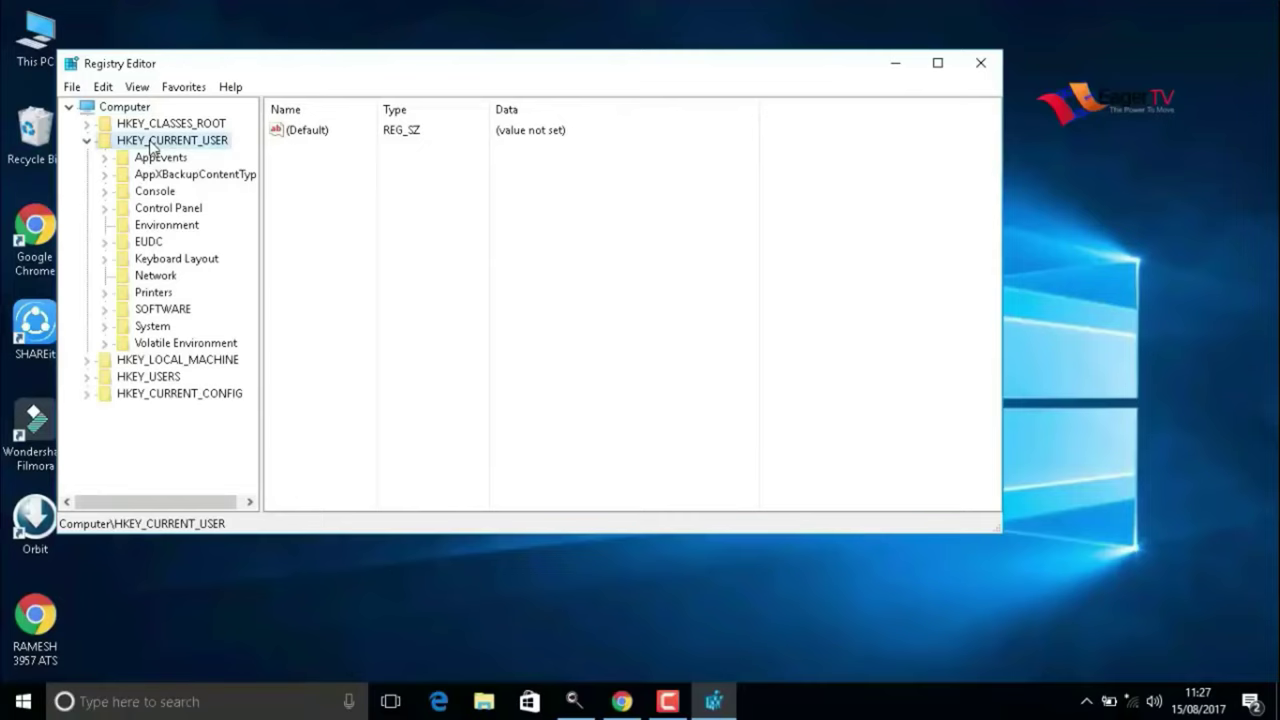
{"action": "double_click", "coordinate": [160, 212]}
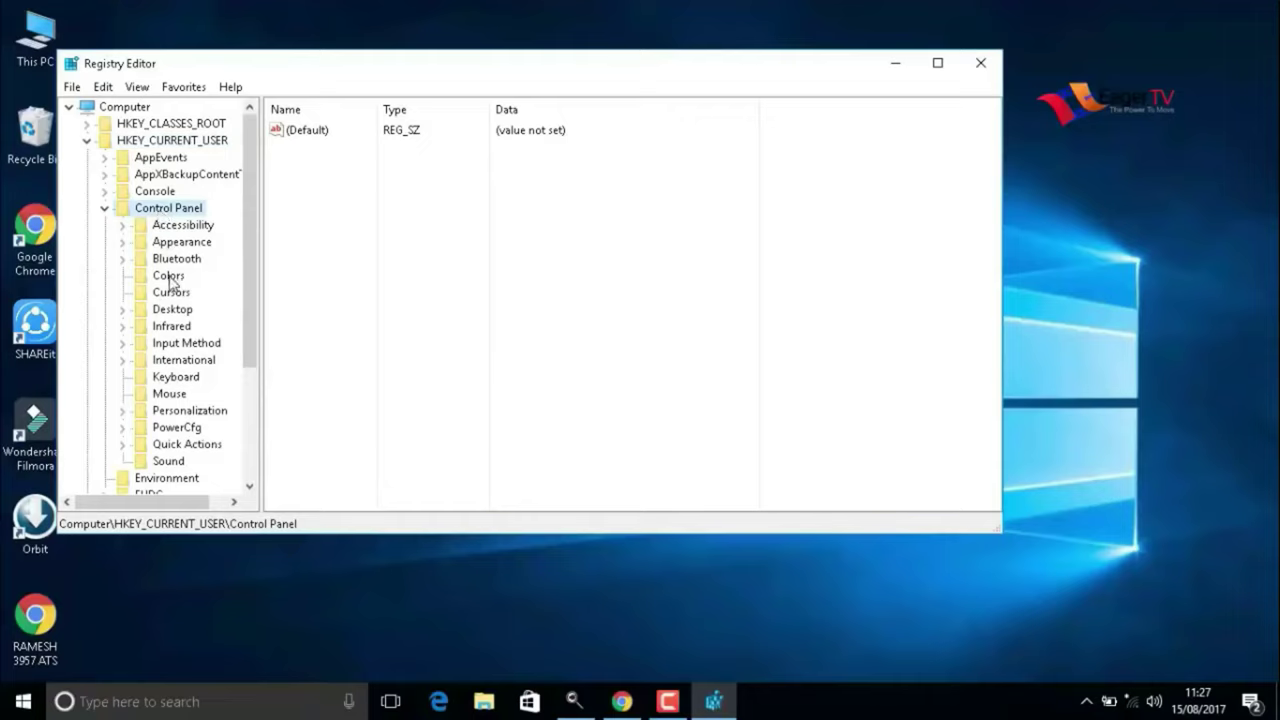
{"action": "left_click", "coordinate": [172, 397]}
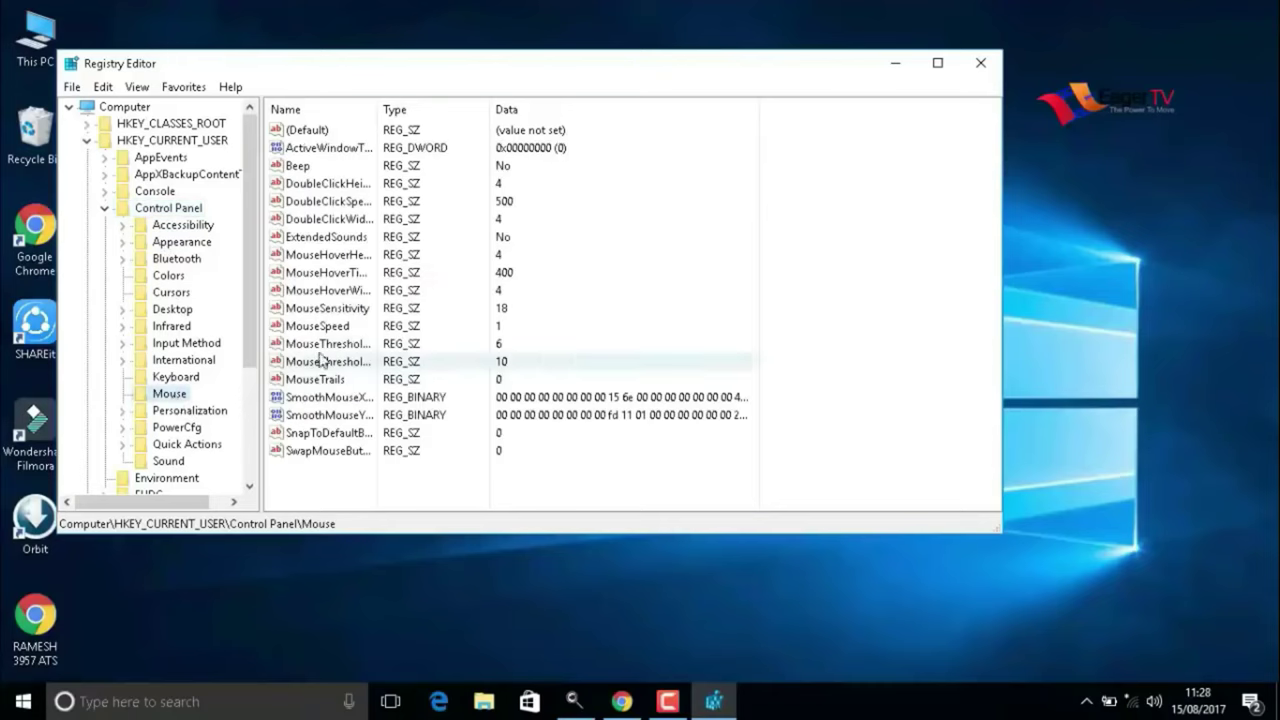
{"action": "left_click", "coordinate": [352, 279]}
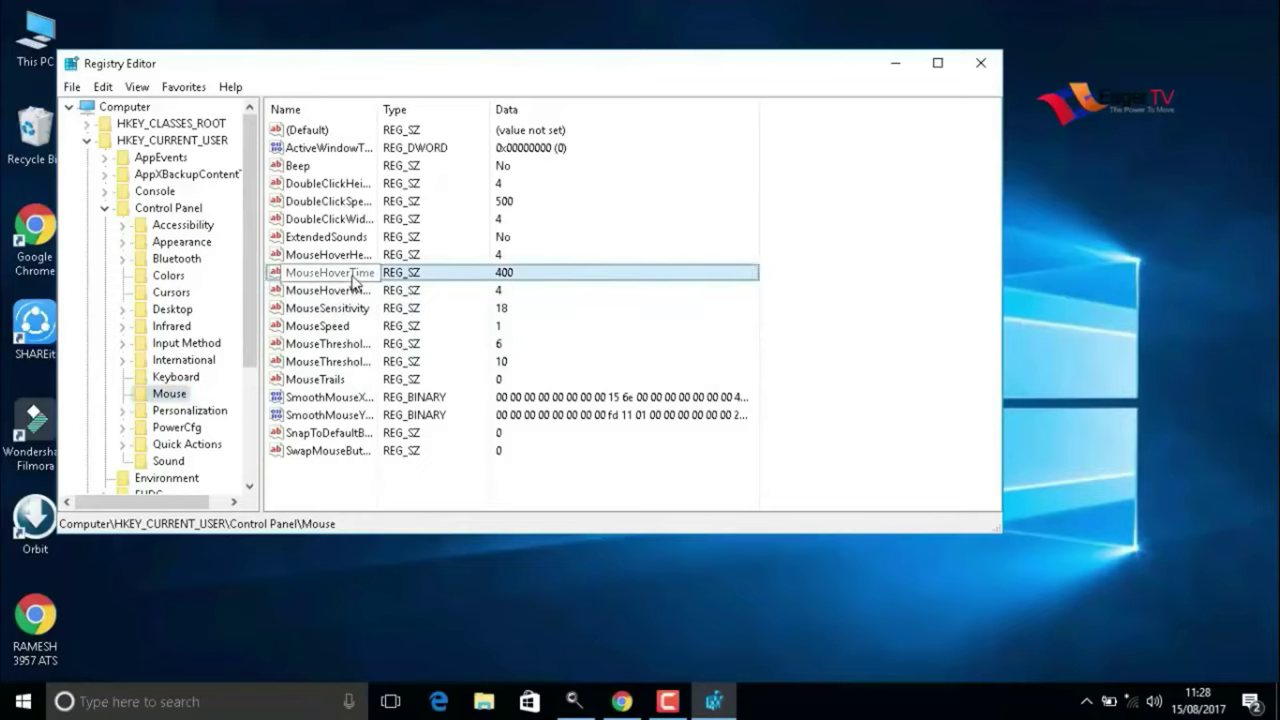
{"action": "double_click", "coordinate": [350, 280]}
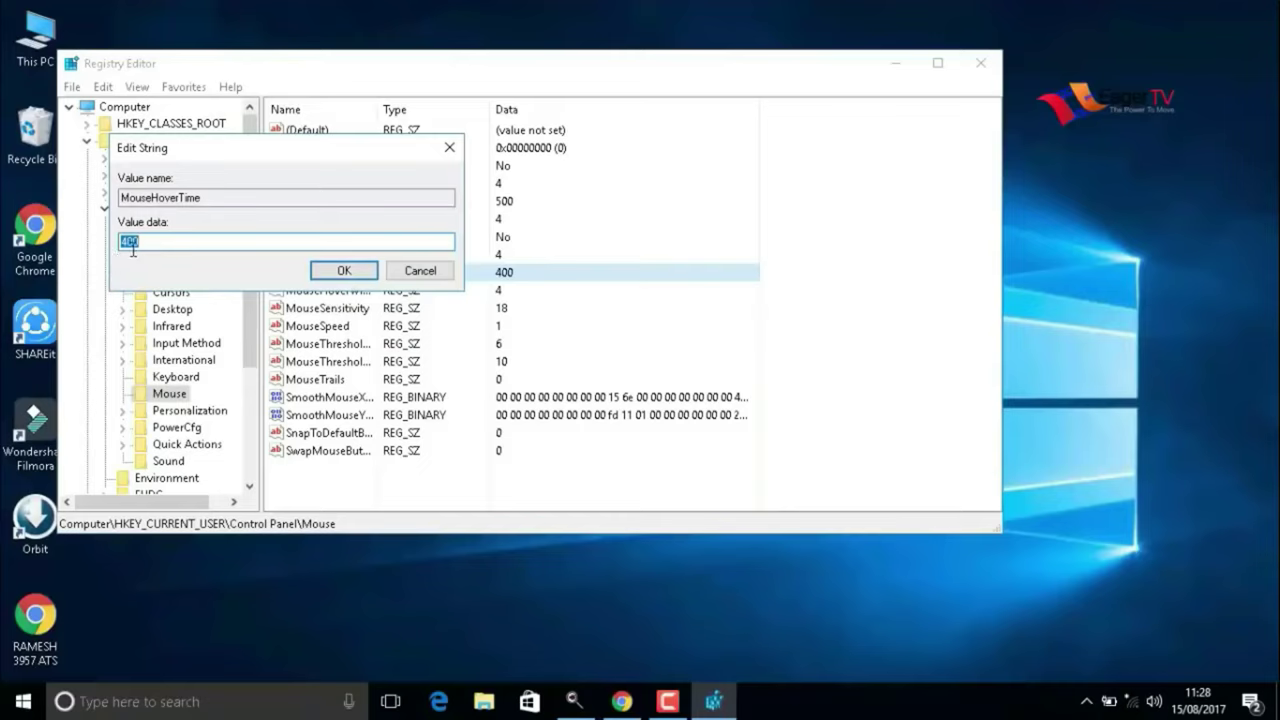
{"action": "type", "text": "10"}
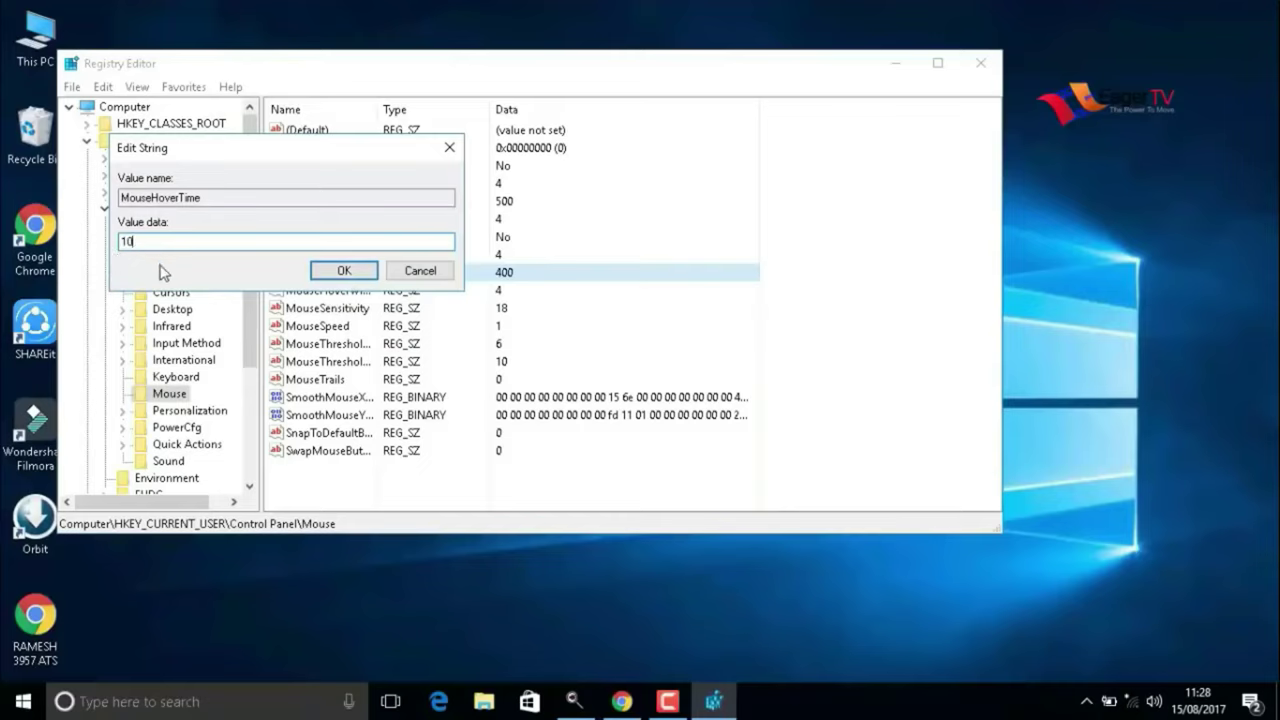
{"action": "left_click", "coordinate": [341, 272]}
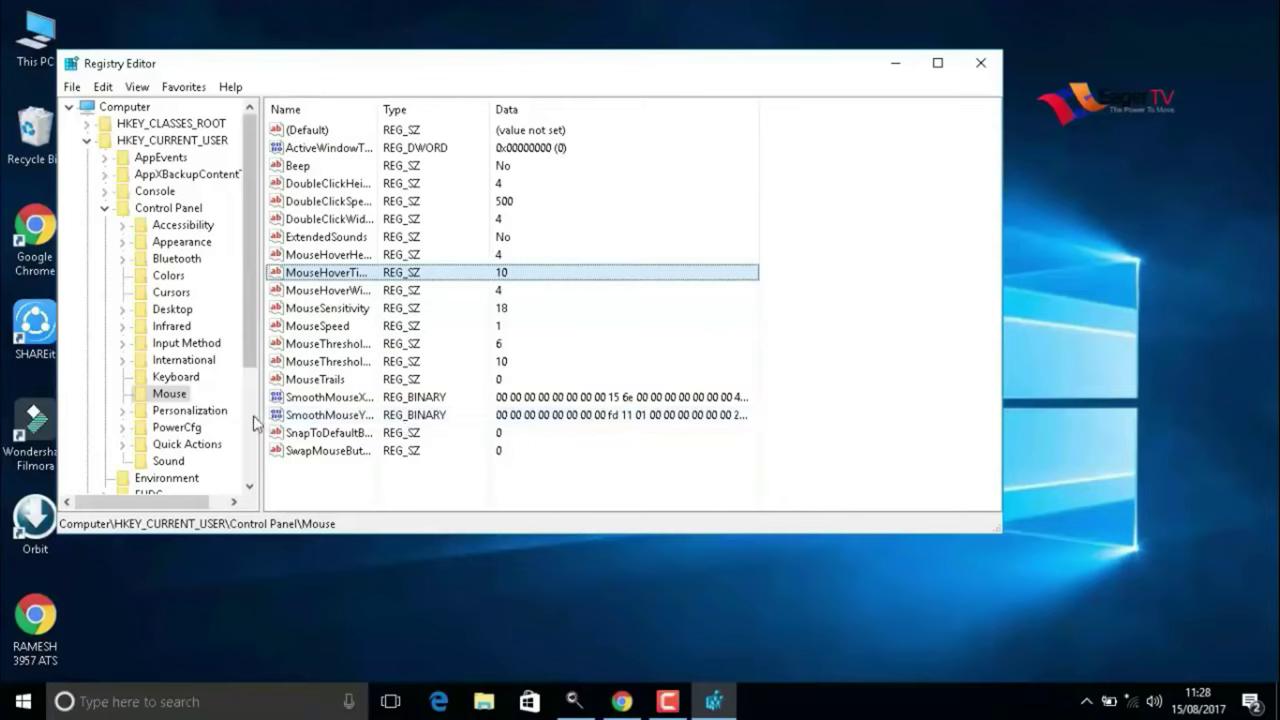
Step: Set MenuShowDelay to 10 in the HKEY_CURRENT_USER\Control Panel\Desktop key and close the Registry Editor
{"action": "scroll", "coordinate": [256, 385], "scroll_direction": "down", "scroll_amount": 1}
{"action": "left_click_drag", "start_coordinate": [256, 385], "coordinate": [268, 450]}
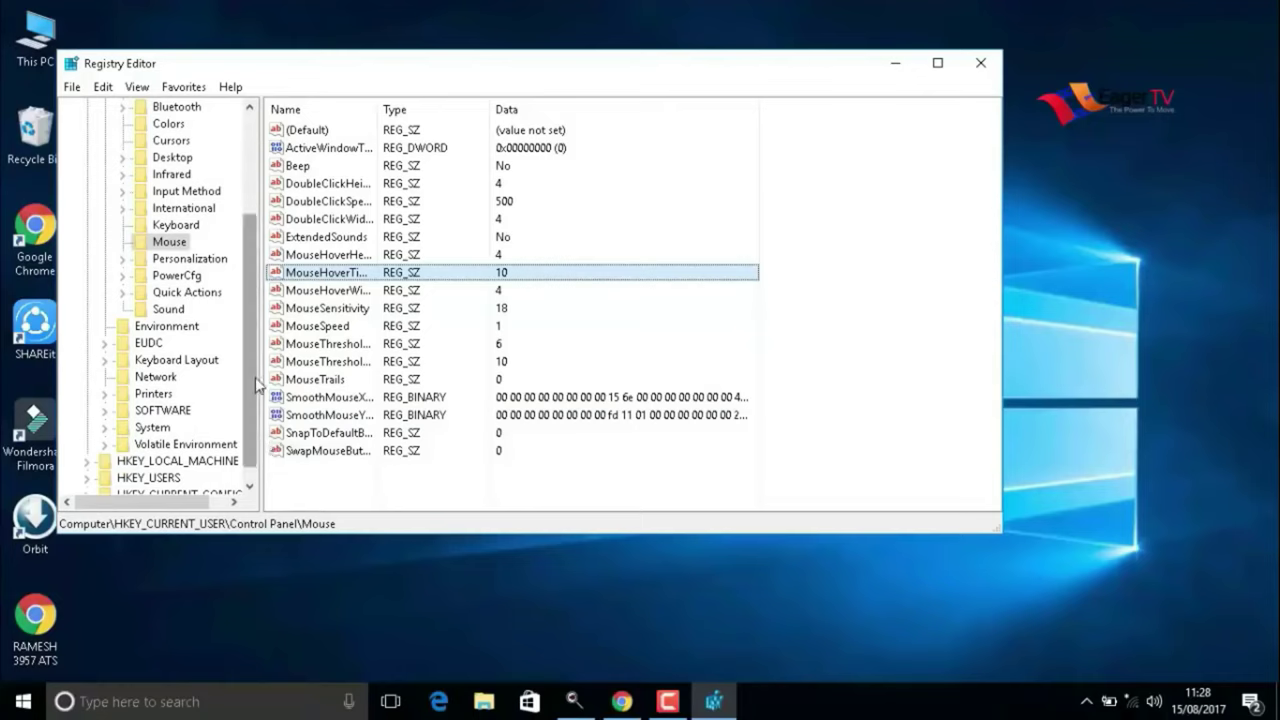
{"action": "left_click", "coordinate": [169, 161]}
{"action": "double_click", "coordinate": [167, 163]}
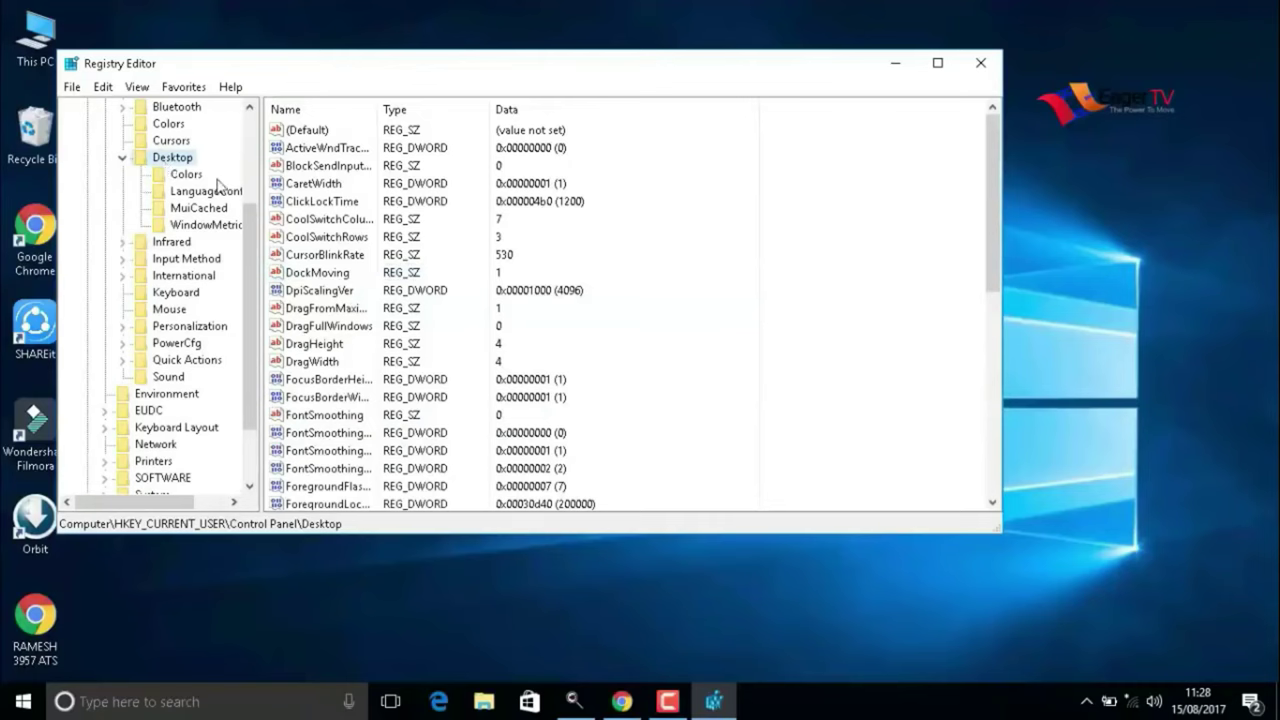
{"action": "scroll", "coordinate": [709, 330], "scroll_direction": "down", "scroll_amount": 5}
{"action": "scroll", "coordinate": [707, 346], "scroll_direction": "down", "scroll_amount": 1}
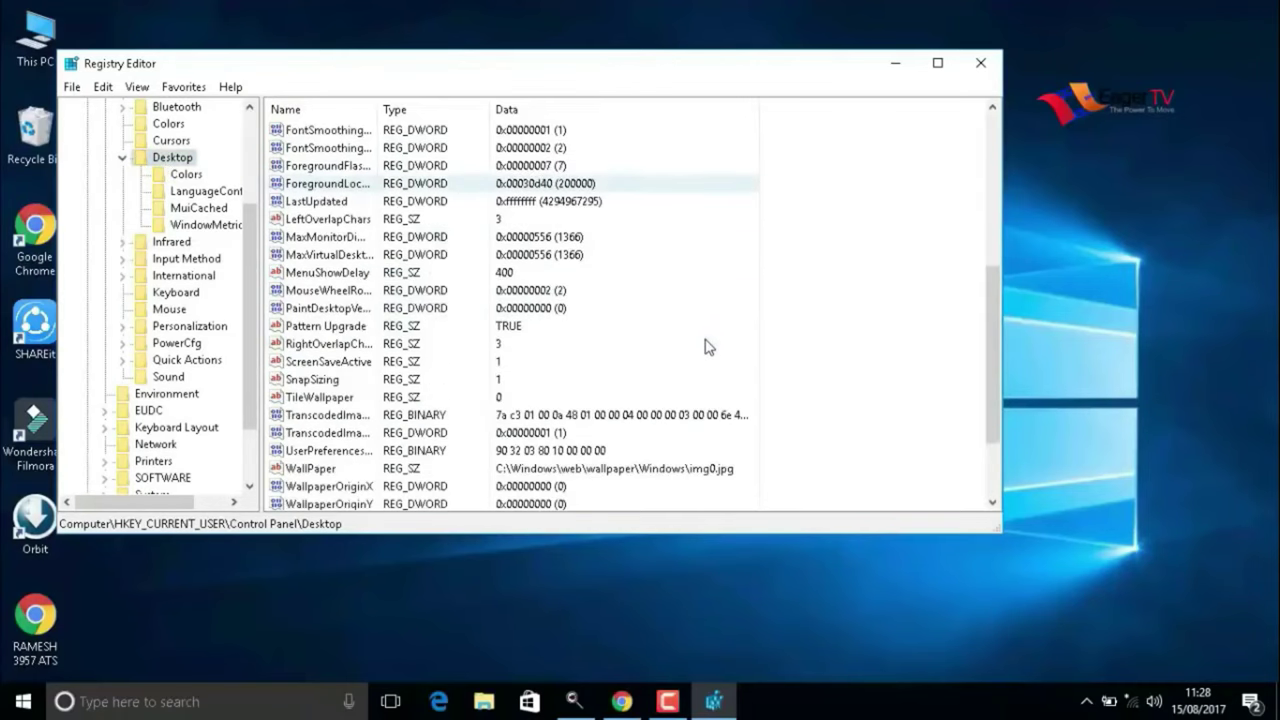
{"action": "double_click", "coordinate": [334, 276]}
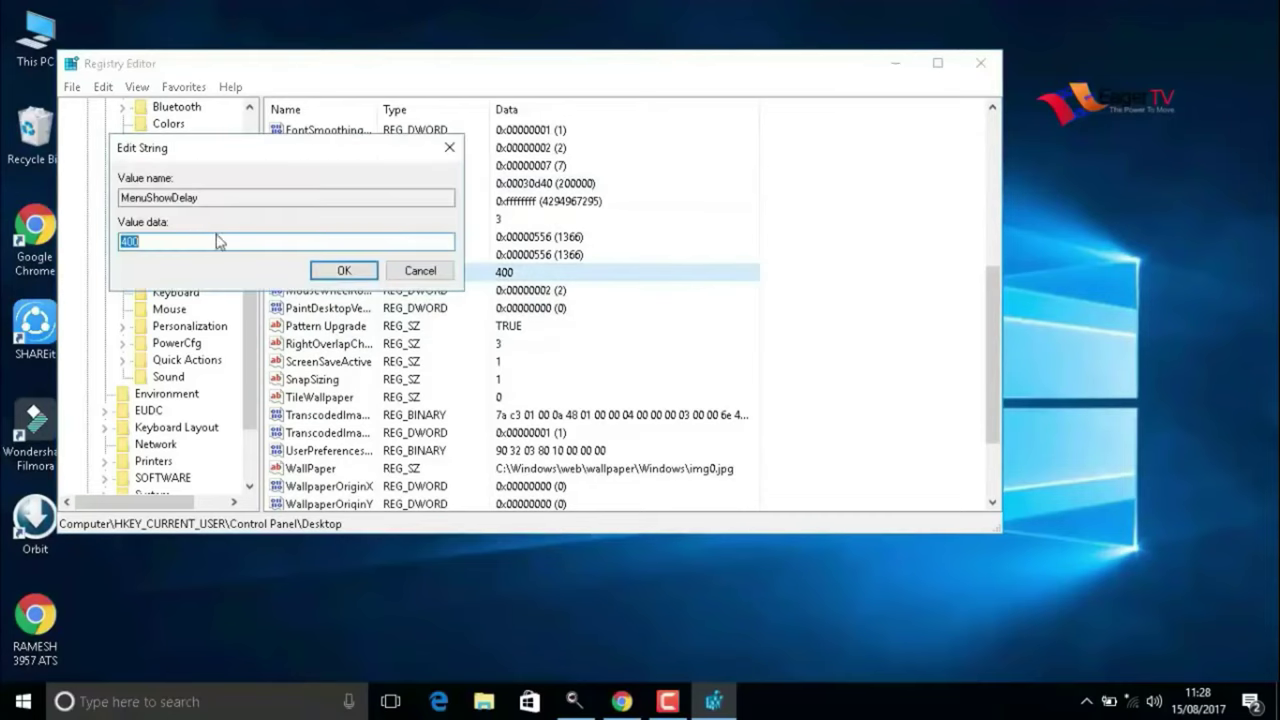
{"action": "type", "text": "10"}
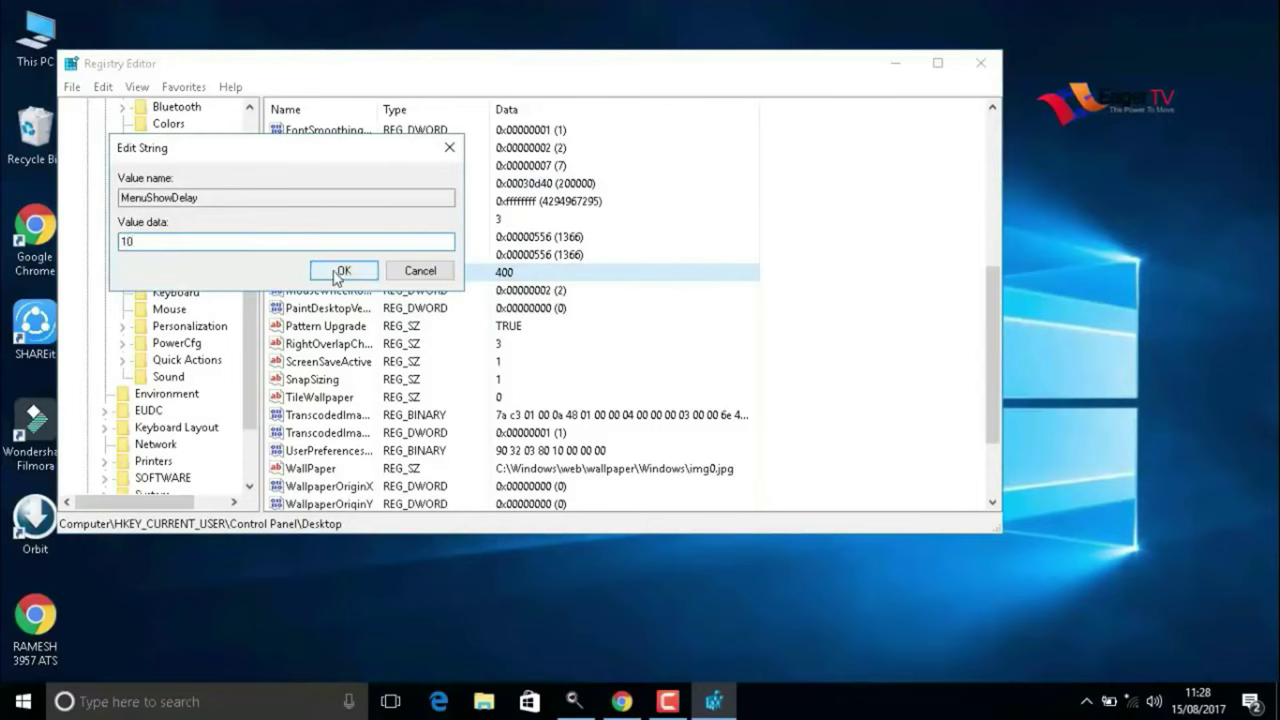
{"action": "left_click", "coordinate": [337, 272]}
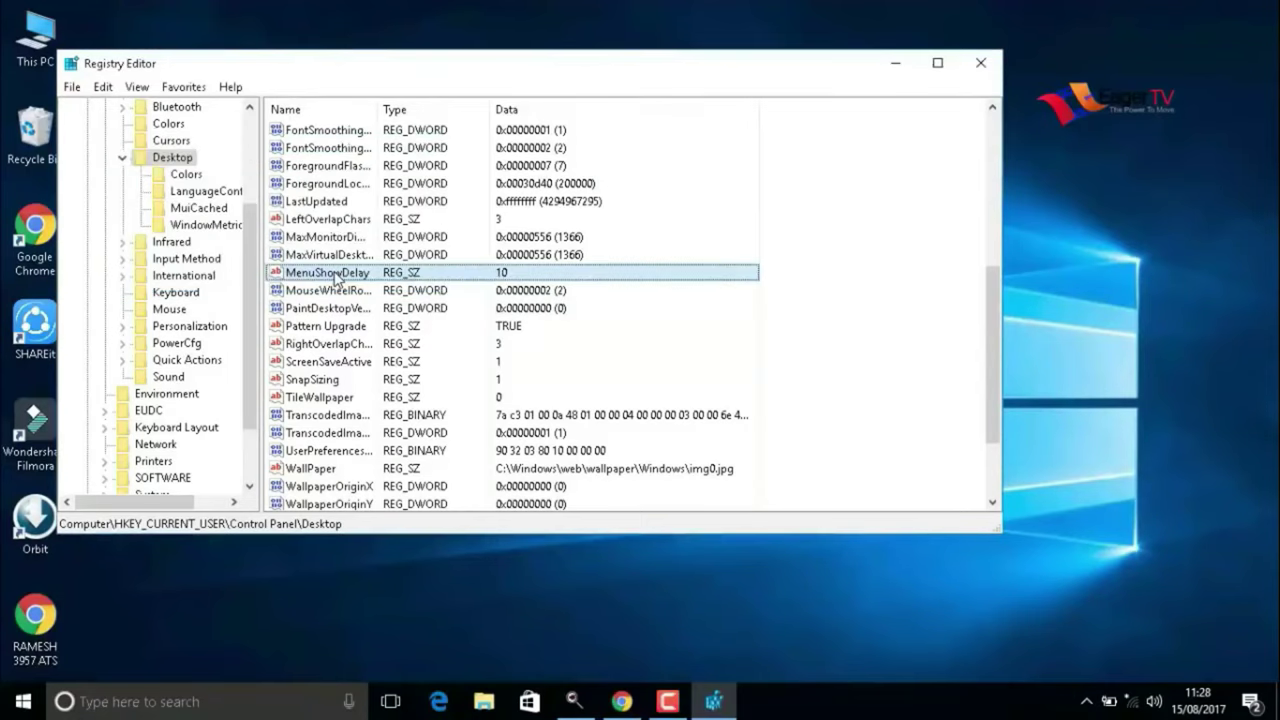
{"action": "key", "text": "alt+F4"}
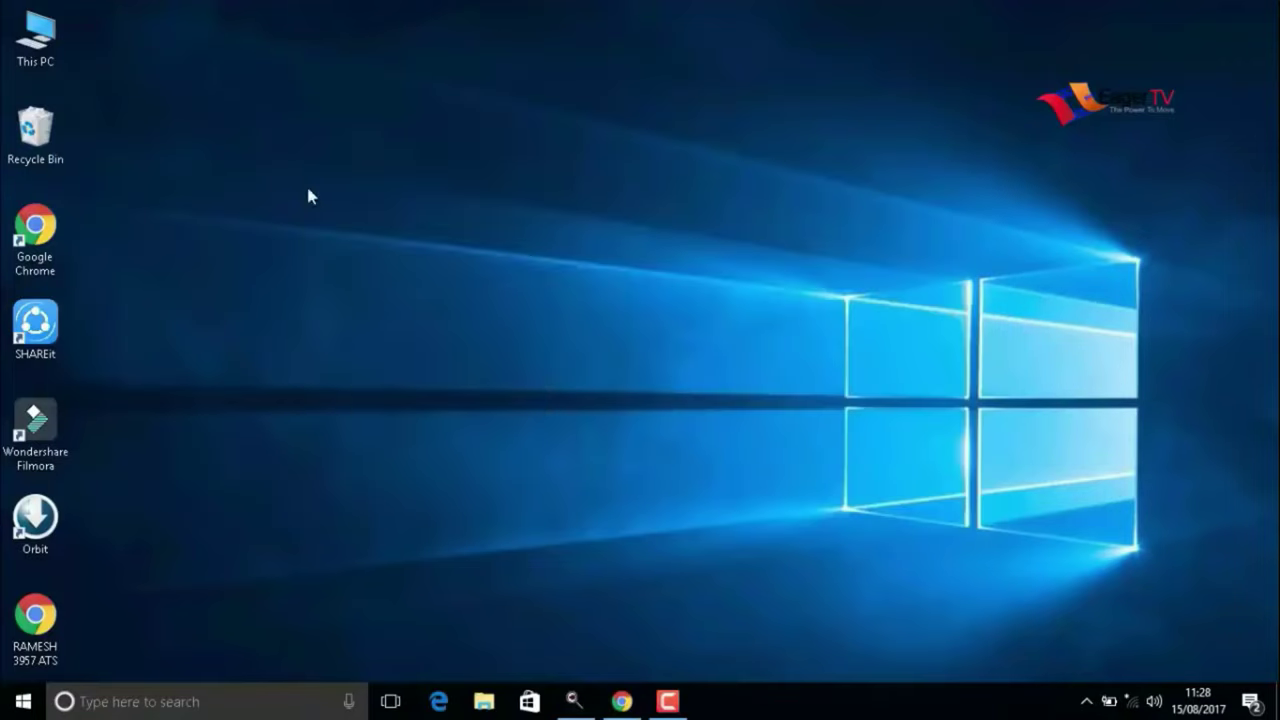
Step: Refresh the Windows desktop twice
{"action": "right_click", "coordinate": [308, 190]}
{"action": "left_click", "coordinate": [372, 295]}
{"action": "right_click", "coordinate": [368, 262]}
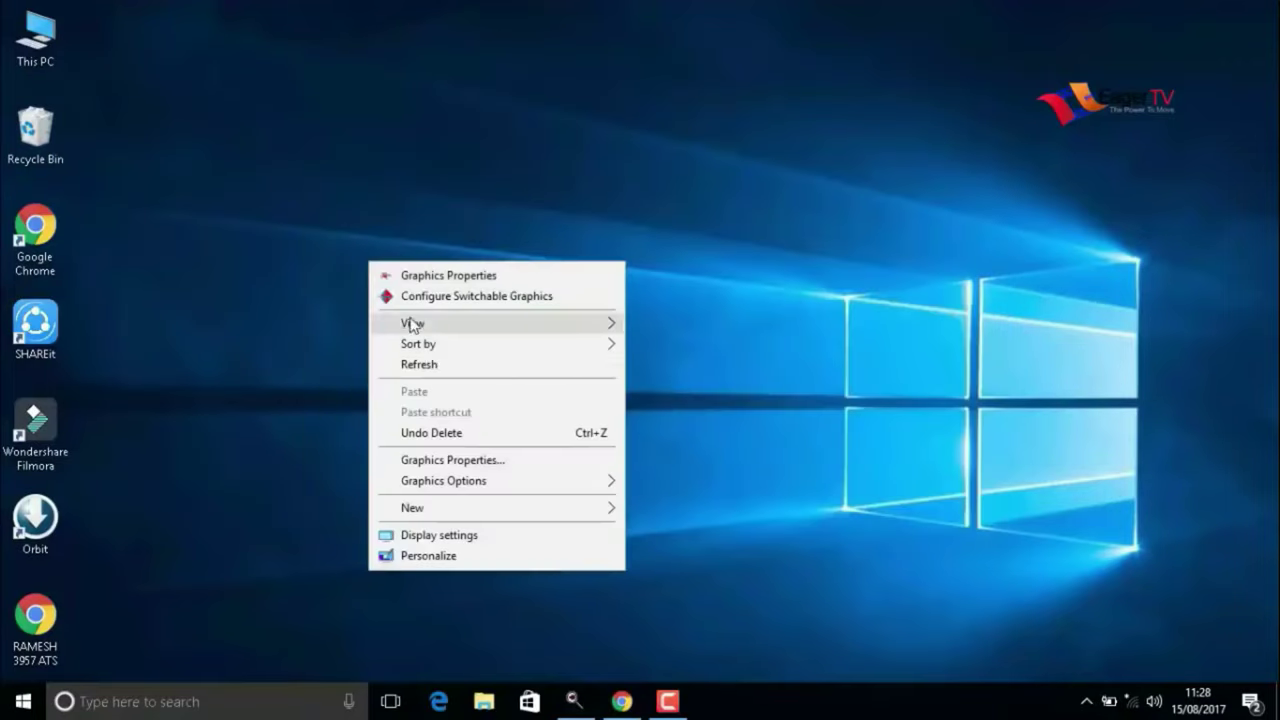
{"action": "left_click", "coordinate": [433, 370]}
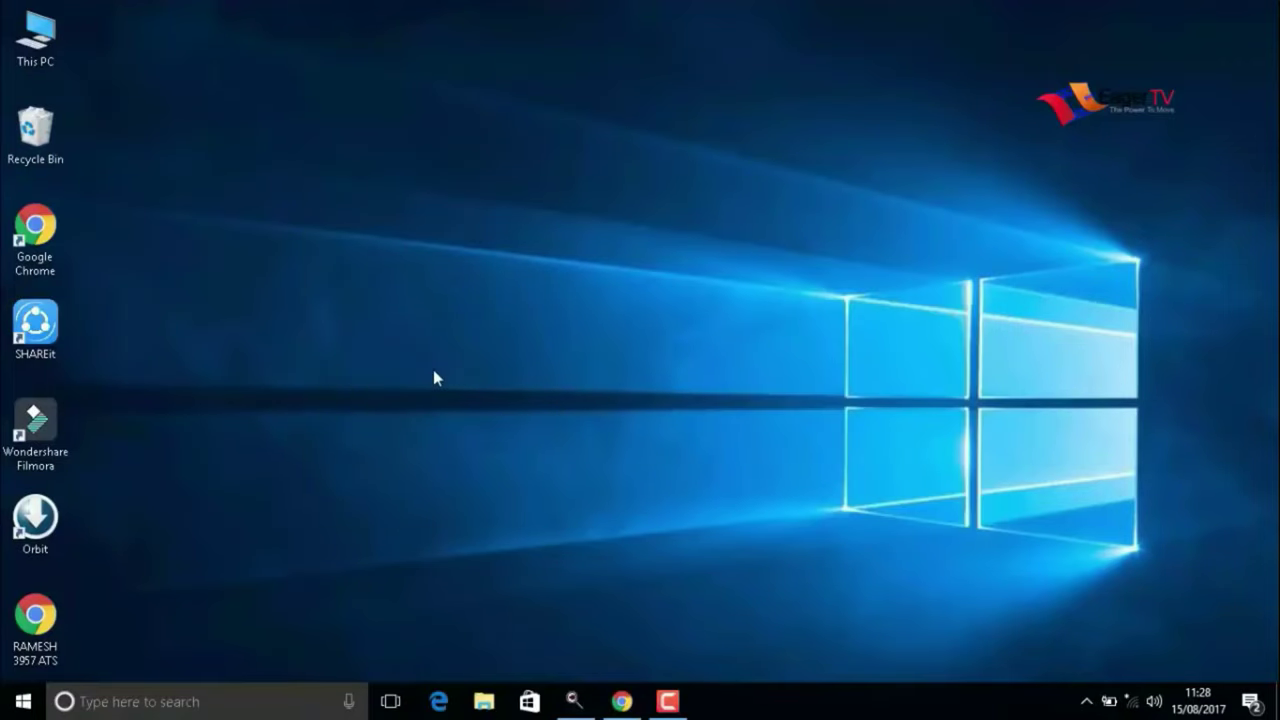